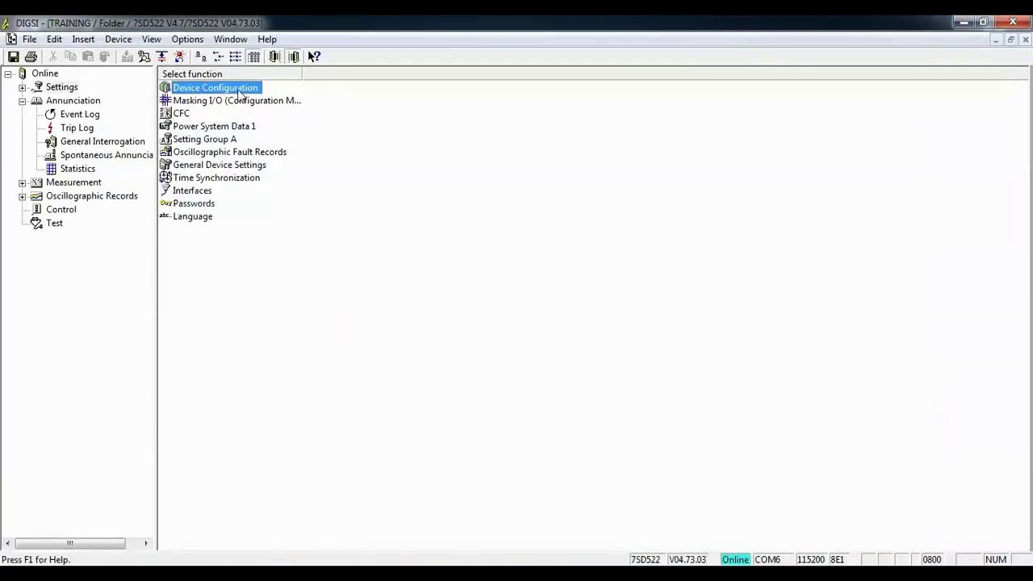
# - Open the 7SD522's Functional Scope from Device Configuration in DIGSI
pyautogui.doubleClick(239, 90)
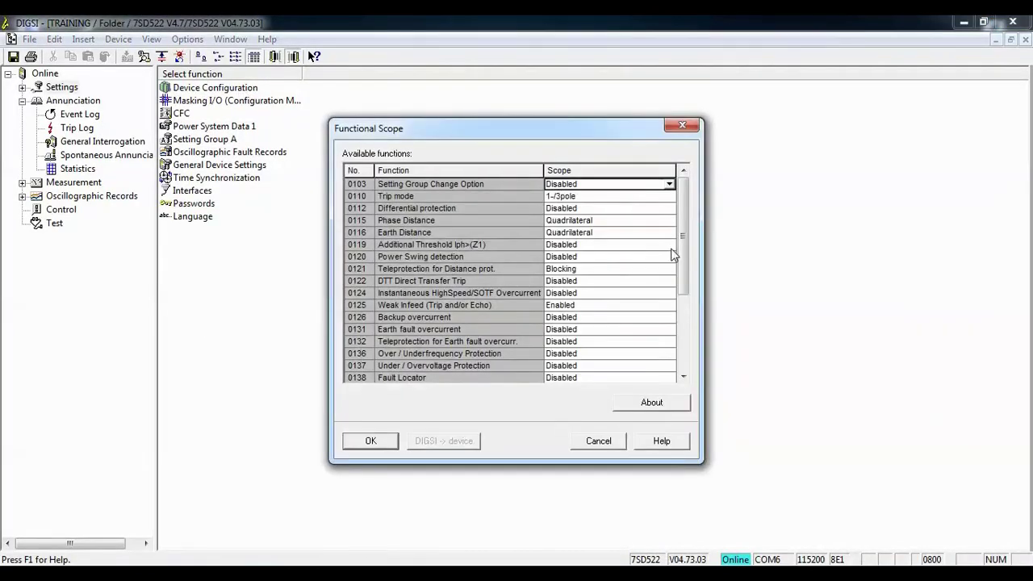
# - Keep the distance teleprotection scheme as Blocking and open the Masking I/O matrix
pyautogui.click(601, 271)
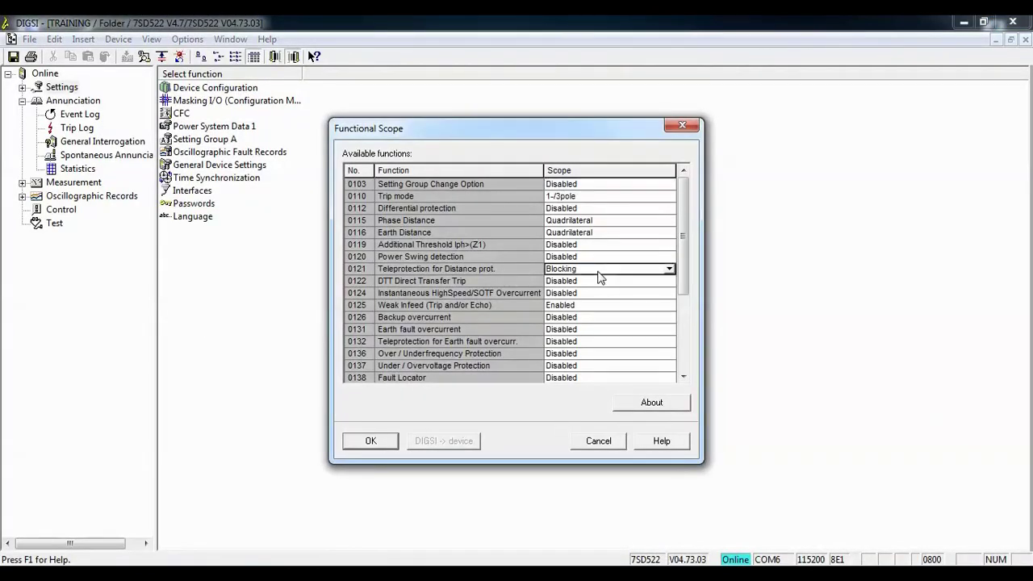
pyautogui.click(371, 440)
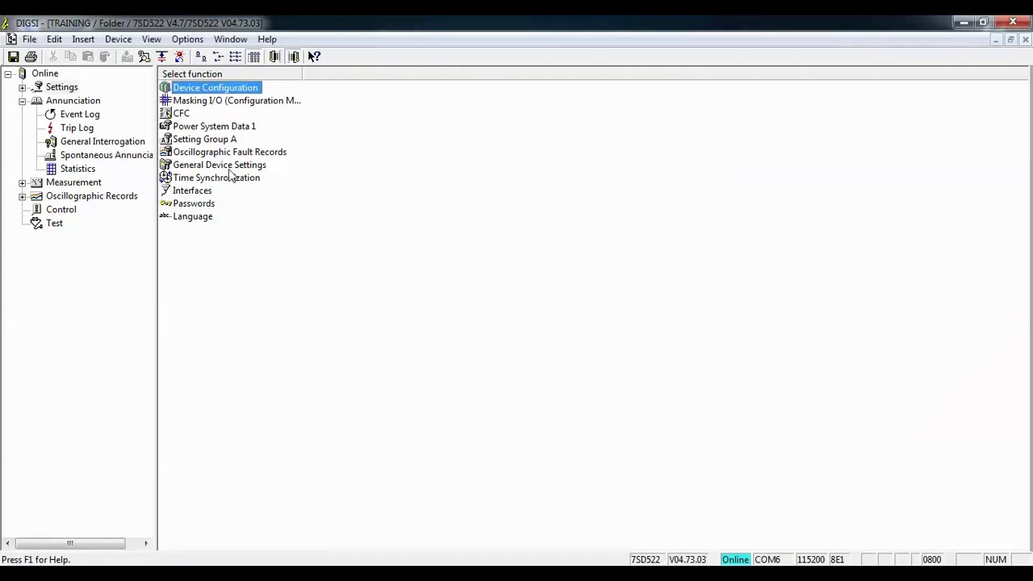
pyautogui.doubleClick(204, 102)
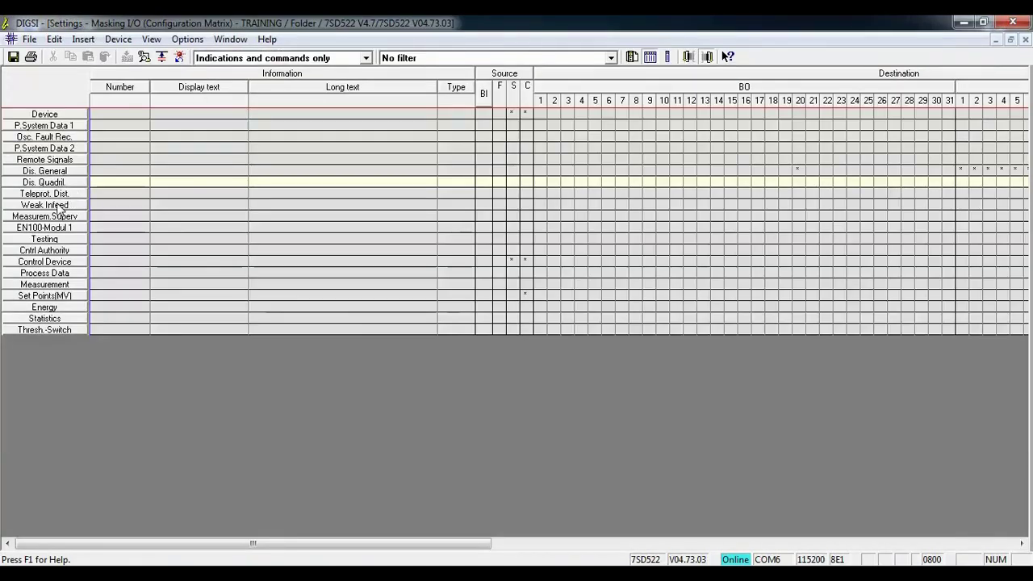
# - Expand Teleprot. Dist. binary inputs and check carrier reception's assignment to binary input 1
pyautogui.doubleClick(58, 194)
pyautogui.doubleClick(484, 93)
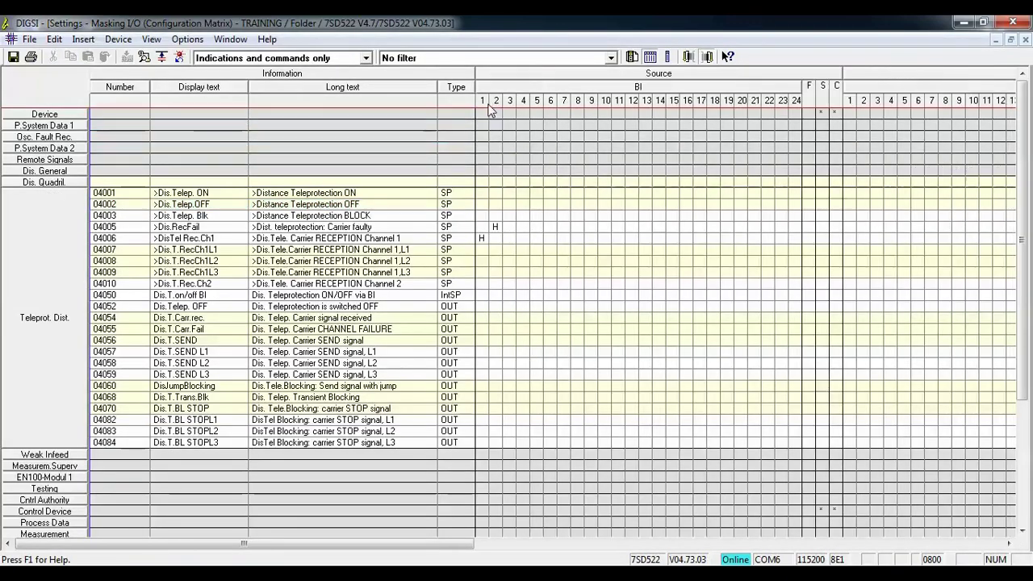
pyautogui.click(484, 226)
pyautogui.click(482, 238)
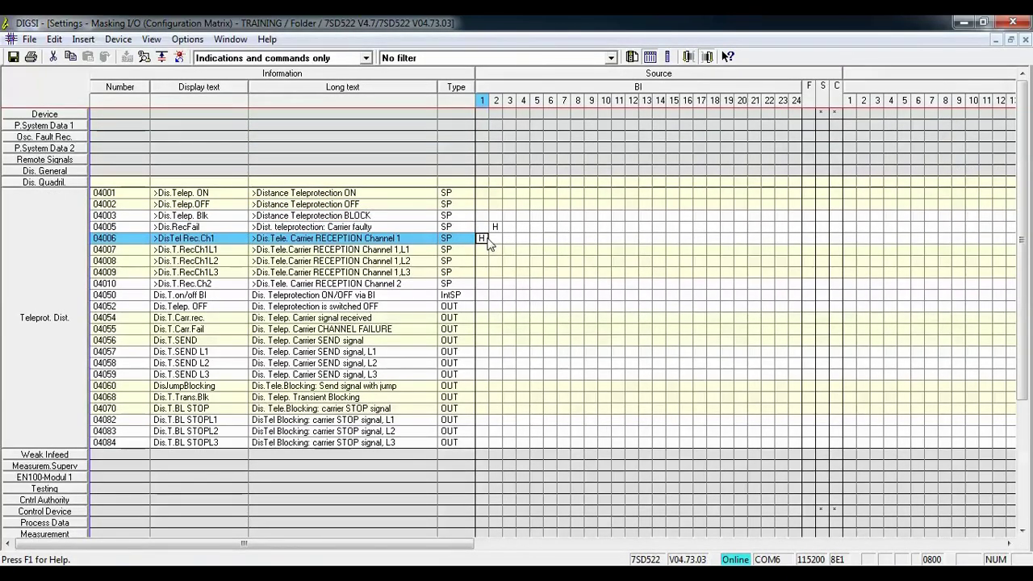
# - Set teleprotection parameter 2102 Type of Line to Two Terminals for setting group A
pyautogui.rightClick(51, 243)
pyautogui.click(91, 317)
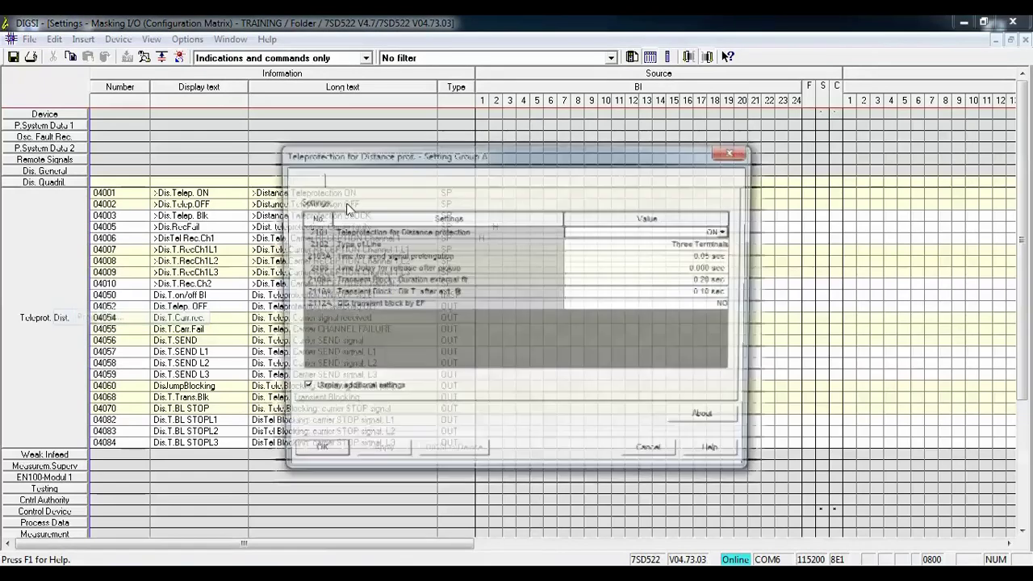
pyautogui.click(609, 244)
pyautogui.click(609, 244)
pyautogui.click(605, 257)
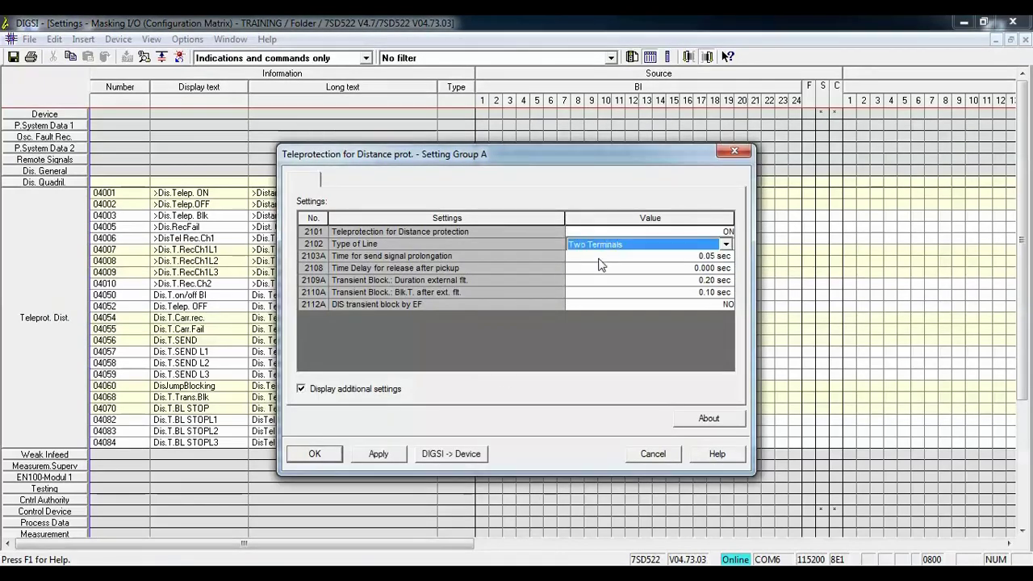
pyautogui.click(379, 454)
pyautogui.click(314, 455)
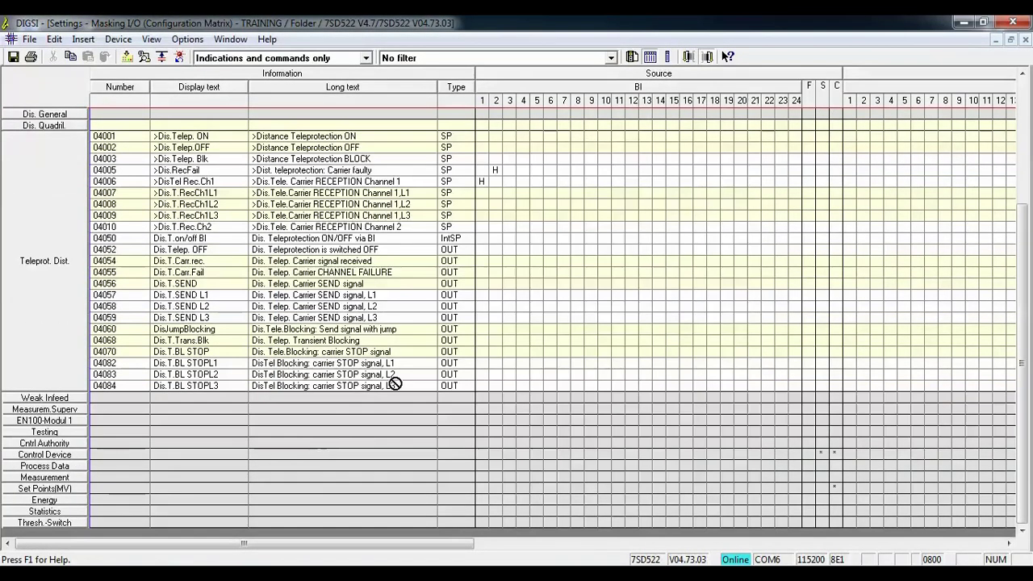
# - Review row 04005's H assignment on binary input 2, then switch to the Dis. General group
pyautogui.click(496, 170)
pyautogui.click(495, 172)
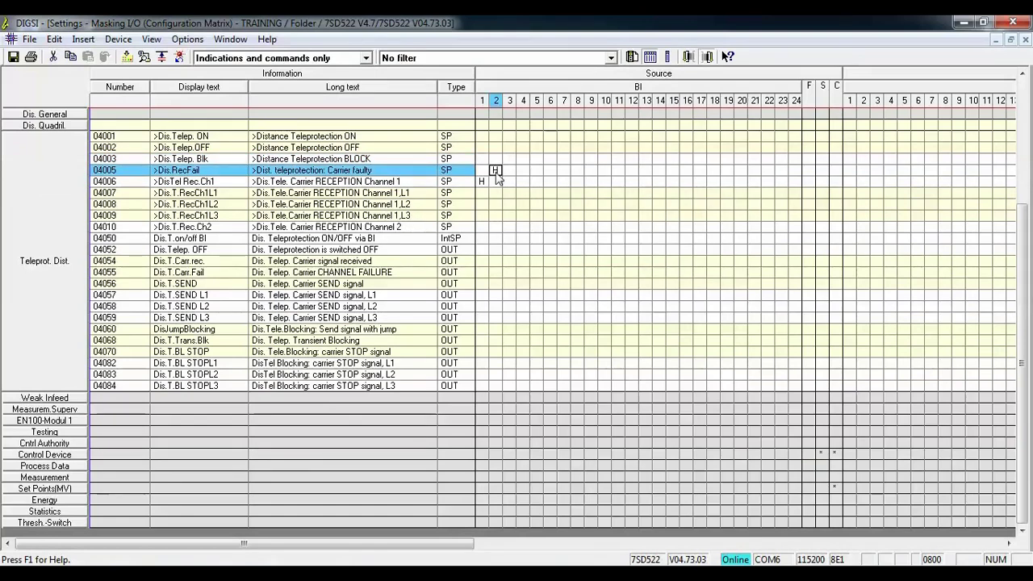
pyautogui.moveTo(497, 178); pyautogui.dragTo(64, 182)
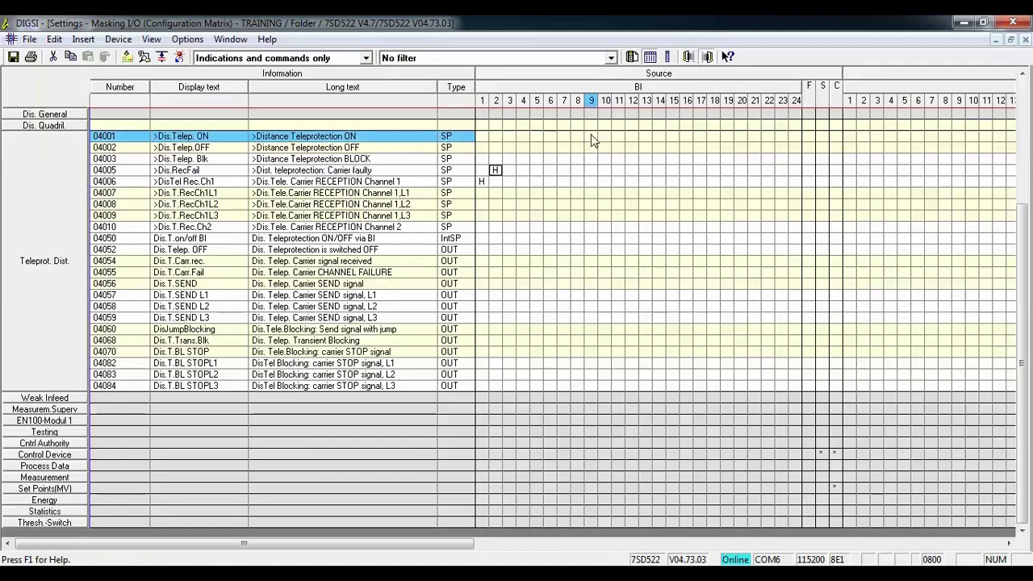
pyautogui.doubleClick(579, 85)
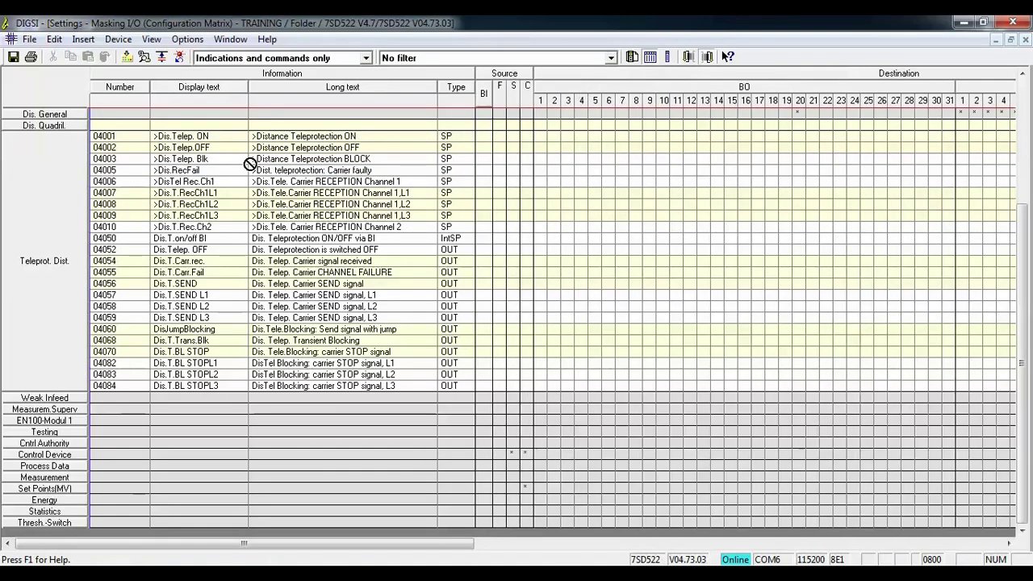
pyautogui.click(59, 201)
pyautogui.click(46, 176)
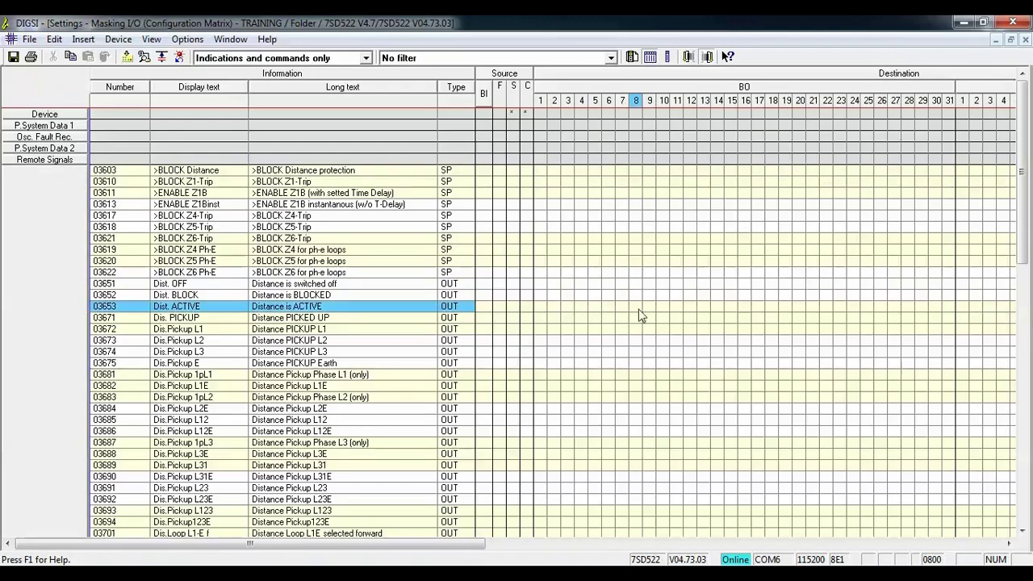
# - Send the changed settings to the 7SD522 and confirm with the parameter password
pyautogui.moveTo(1021, 174); pyautogui.dragTo(1024, 435)
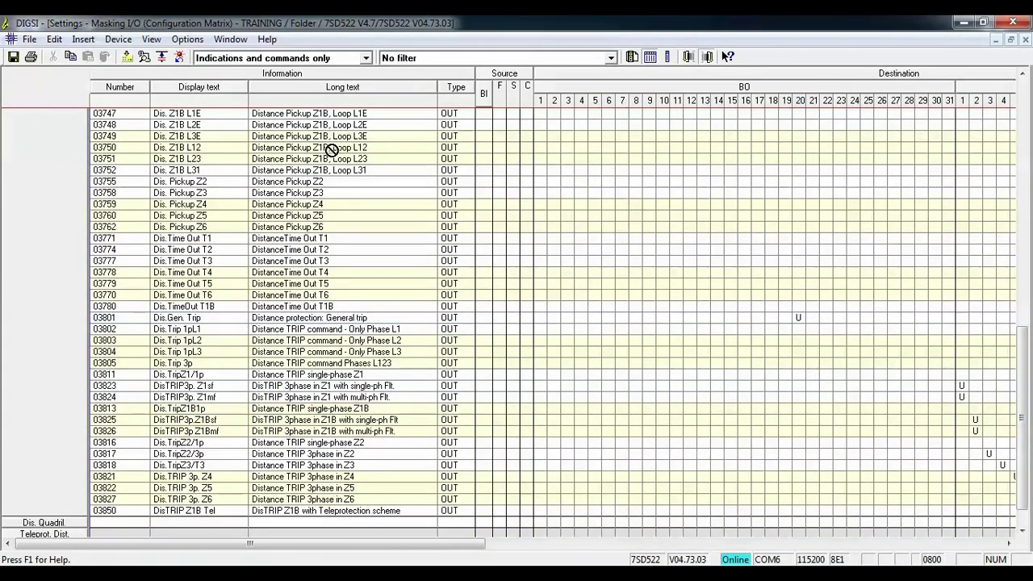
pyautogui.click(127, 56)
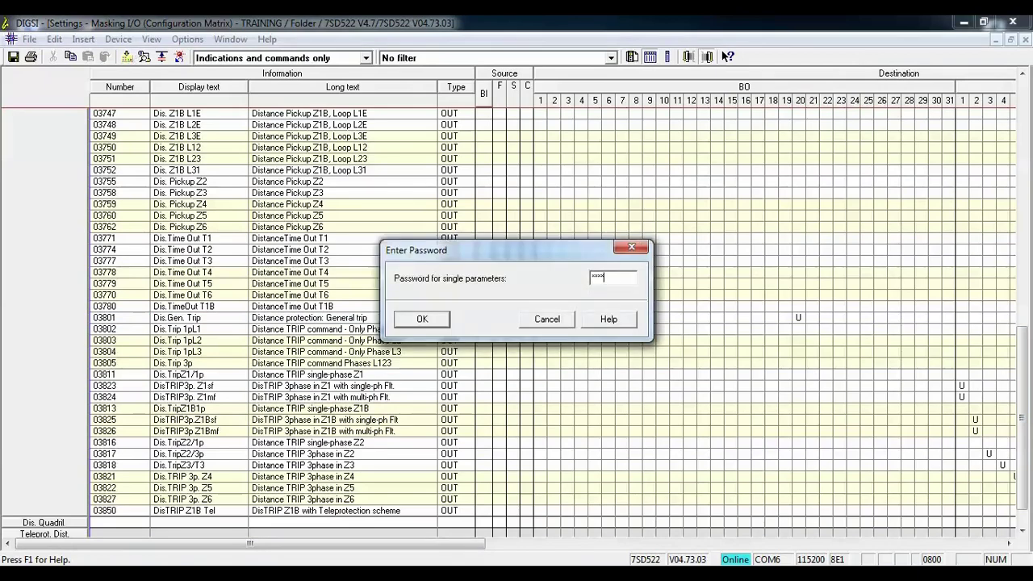
pyautogui.press('Return')
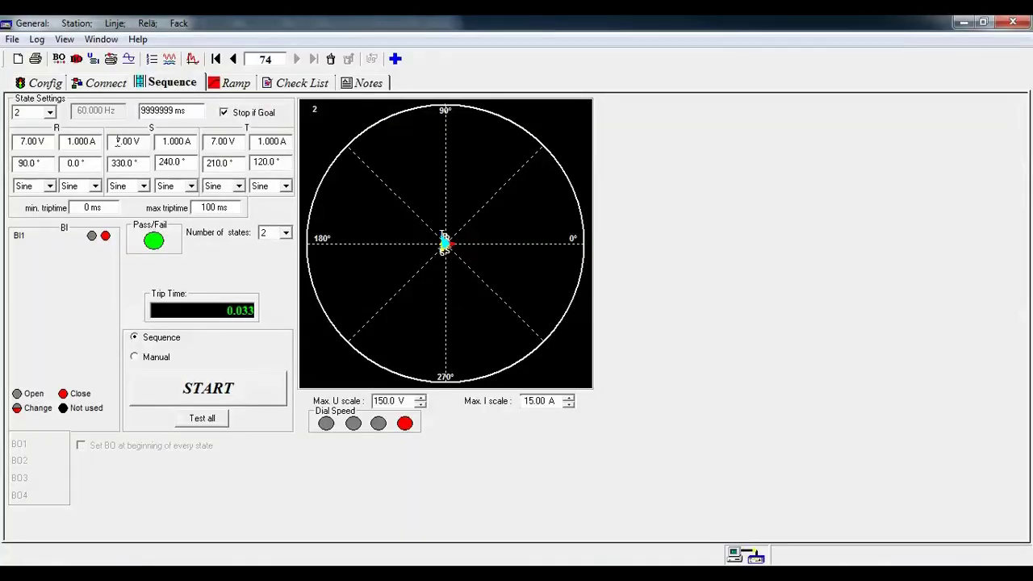
# - Set the first test state's duration to 500 ms
pyautogui.click(49, 112)
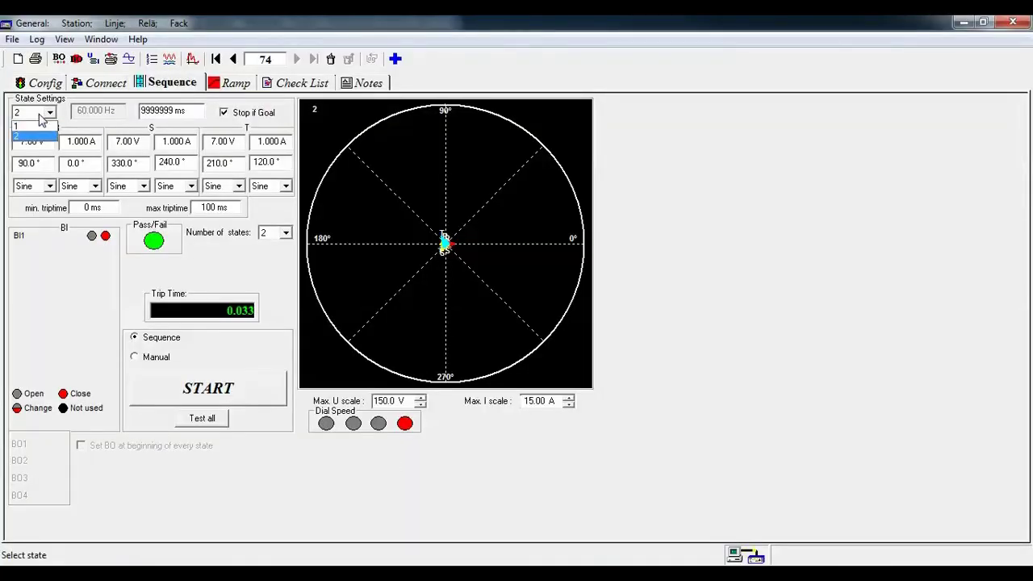
pyautogui.click(30, 123)
pyautogui.click(49, 113)
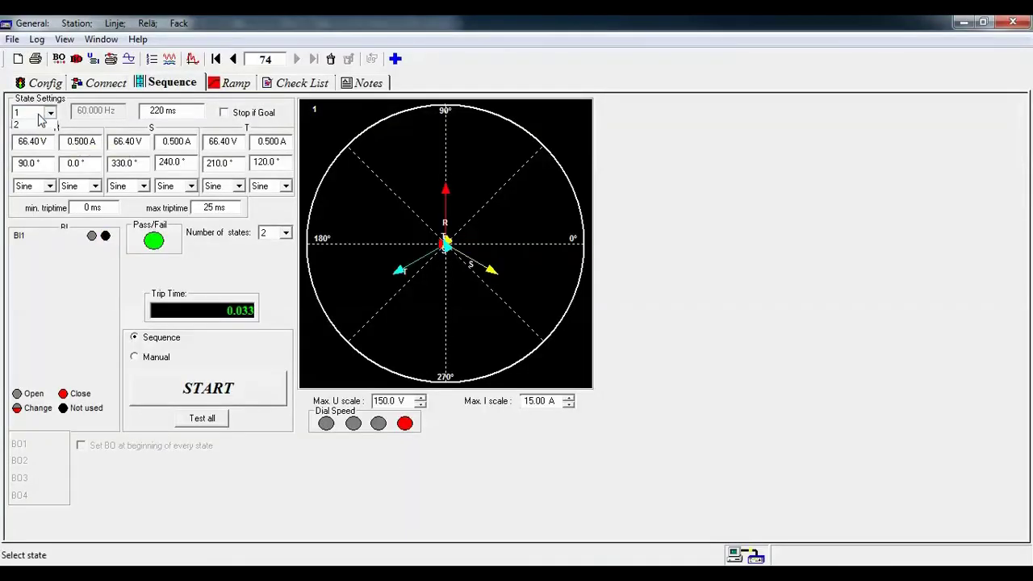
pyautogui.click(153, 113)
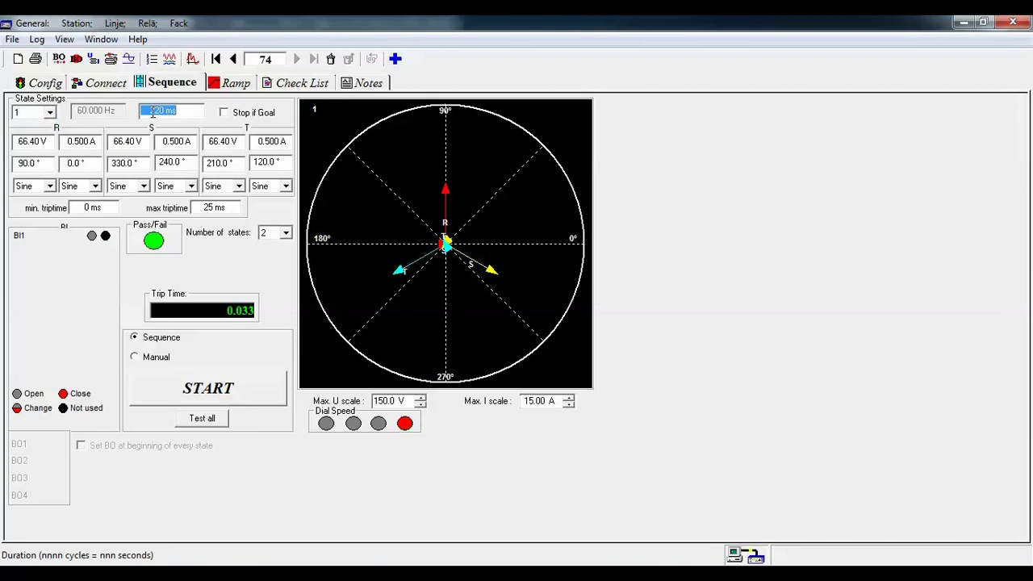
pyautogui.write('500')
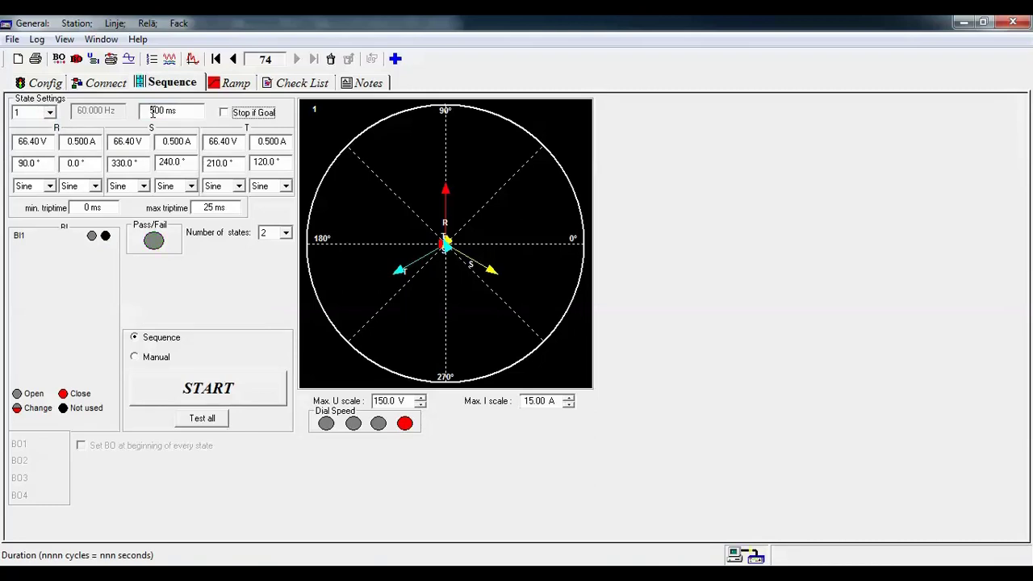
# - Check the 7.00 V fault state 2, then return to the DIGSI matrix
pyautogui.click(50, 112)
pyautogui.click(36, 137)
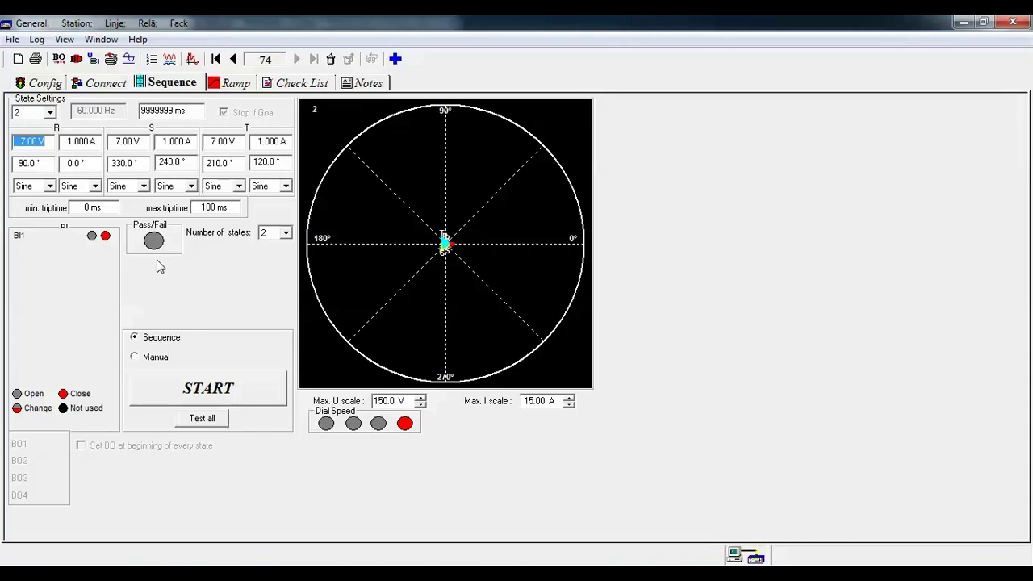
pyautogui.rightClick(400, 574)
pyautogui.click(399, 574)
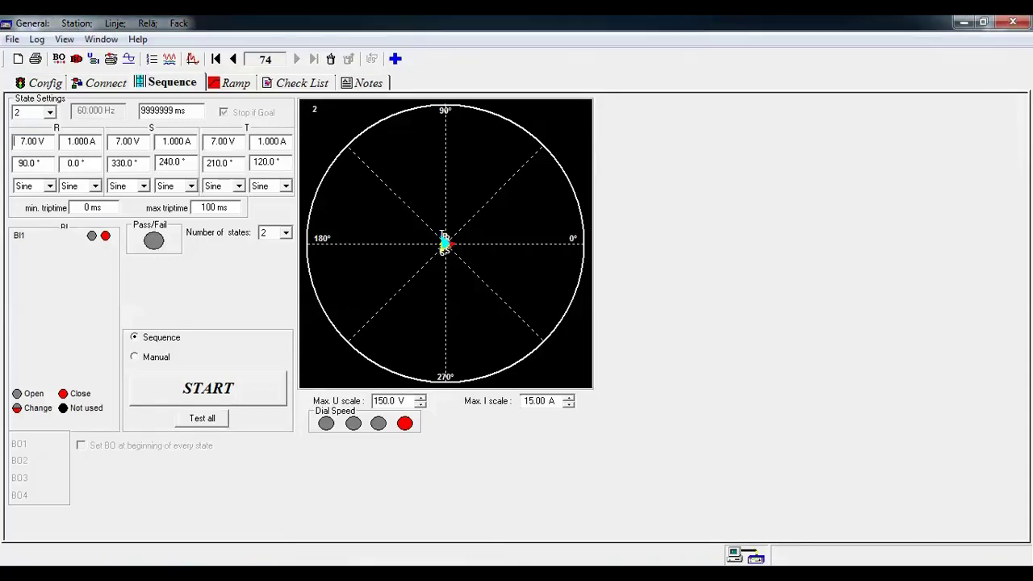
pyautogui.click(399, 575)
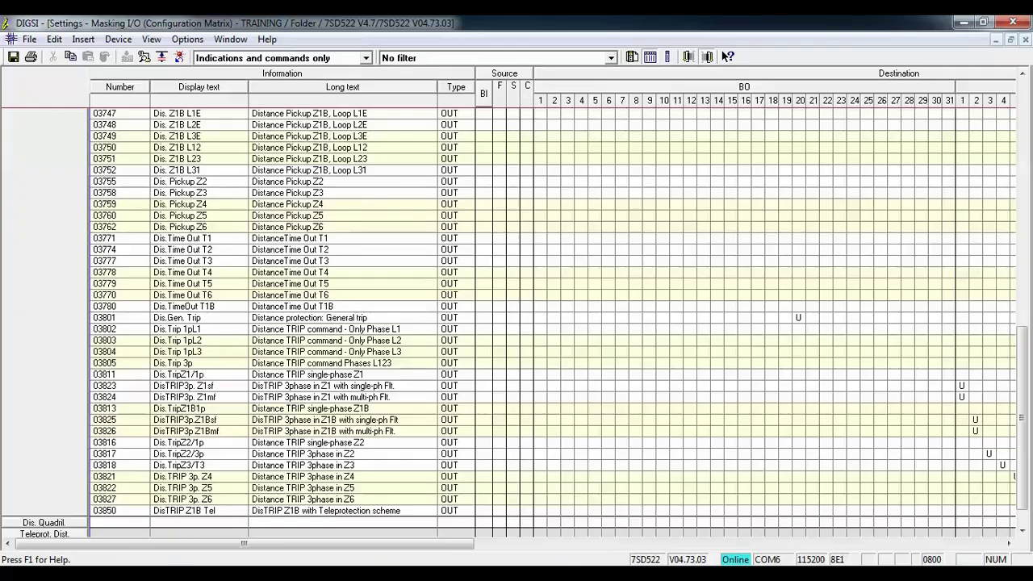
# - Run the FREJA Win voltage sequence test, stop it, and start two further runs
pyautogui.hotkey('alt', 'Tab')
pyautogui.click(180, 393)
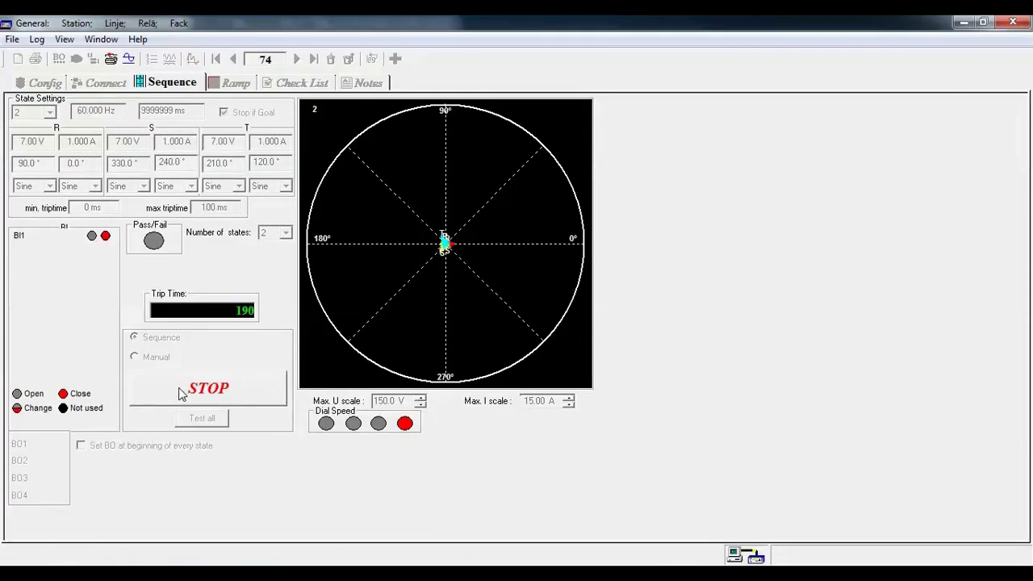
pyautogui.click(178, 388)
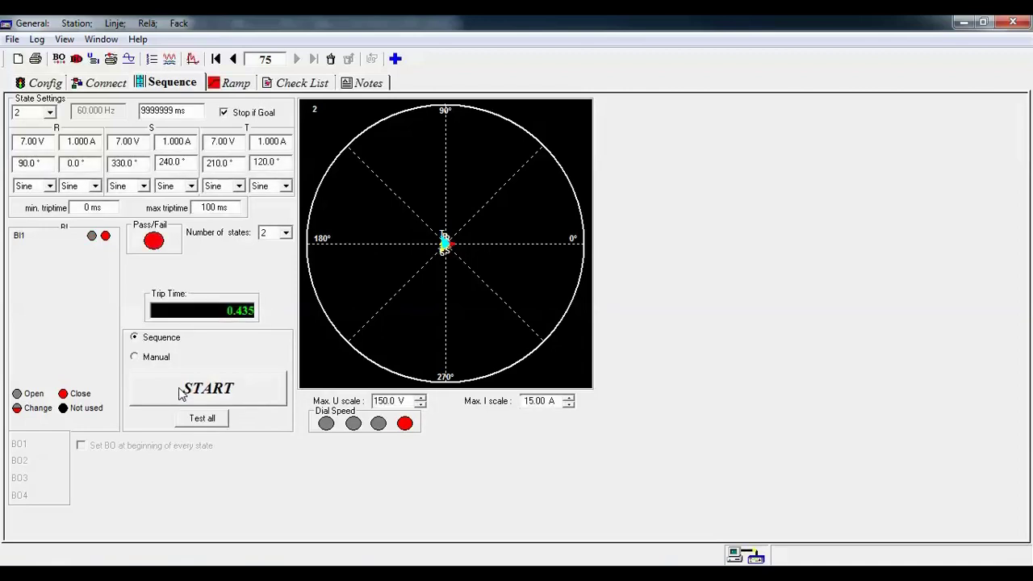
pyautogui.click(180, 393)
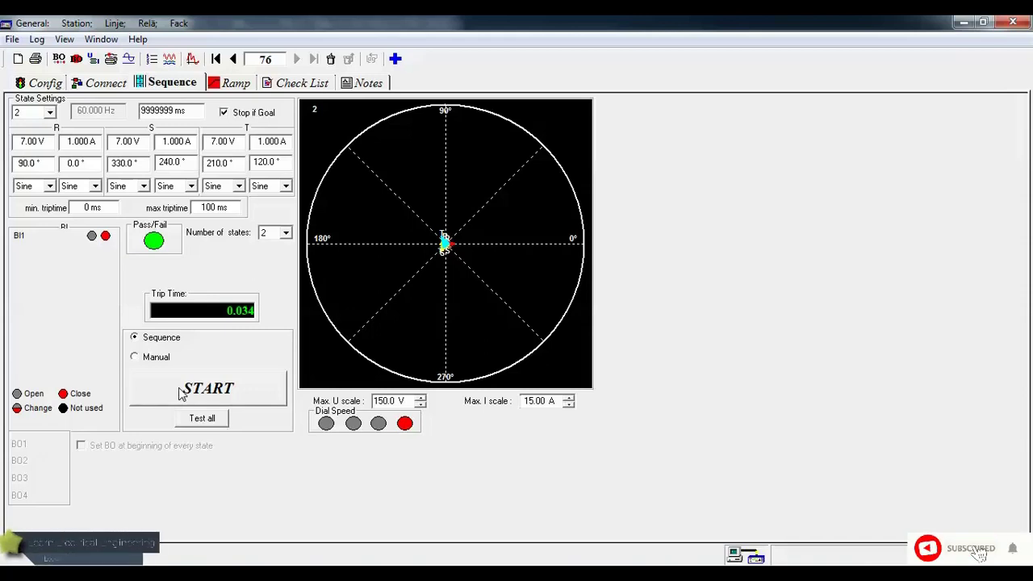
pyautogui.click(181, 393)
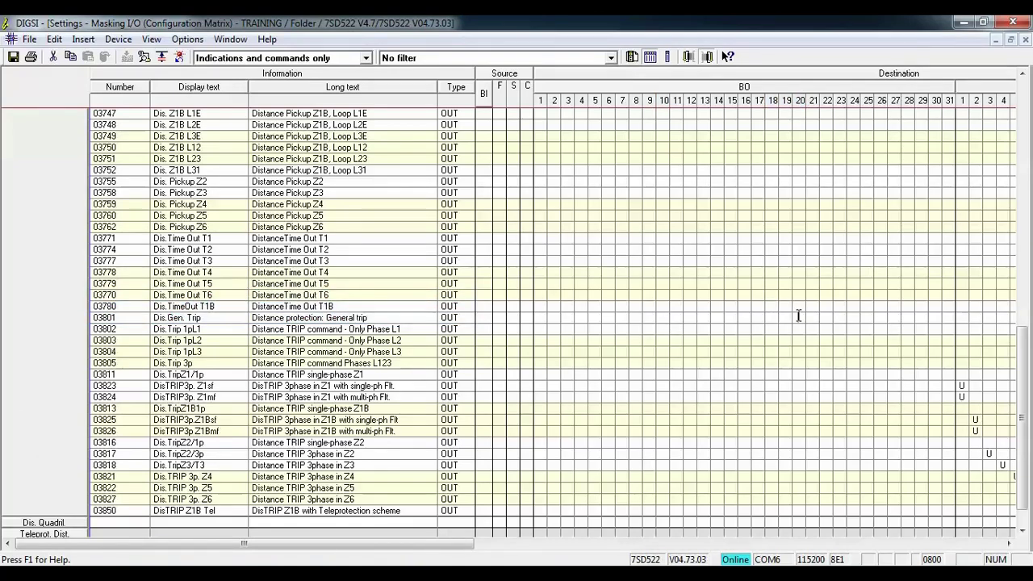
# - Route Dis.T.SEND (04056) unlatched to BO 20 and download after entering the parameter password
pyautogui.click(24, 206)
pyautogui.click(40, 199)
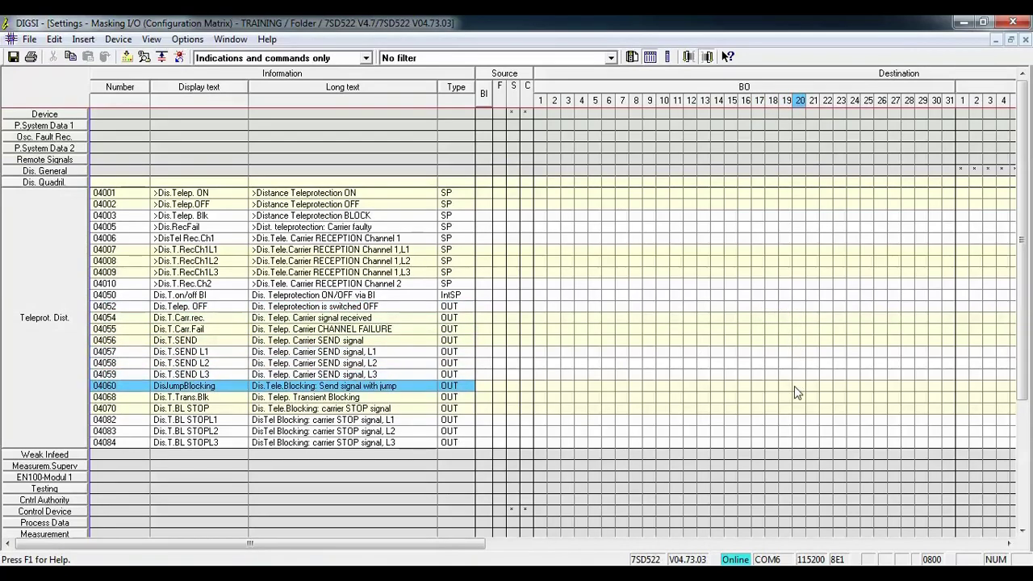
pyautogui.click(797, 343)
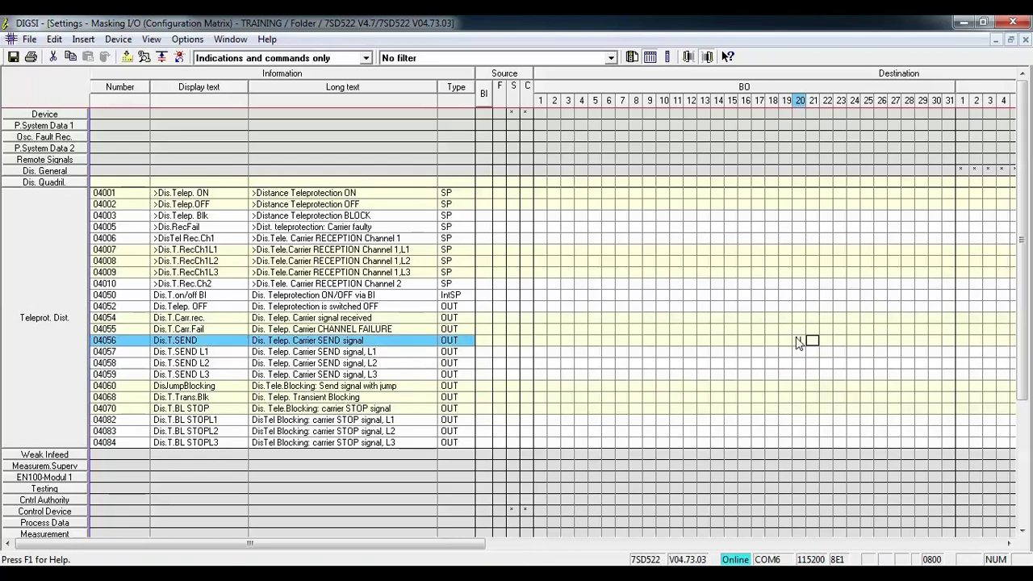
pyautogui.write('u')
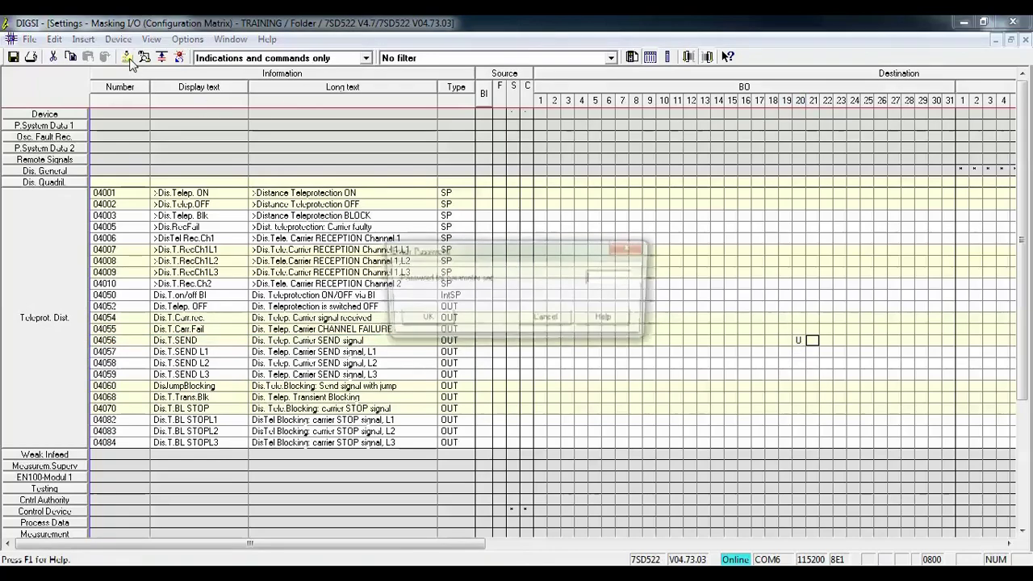
pyautogui.write('000000')
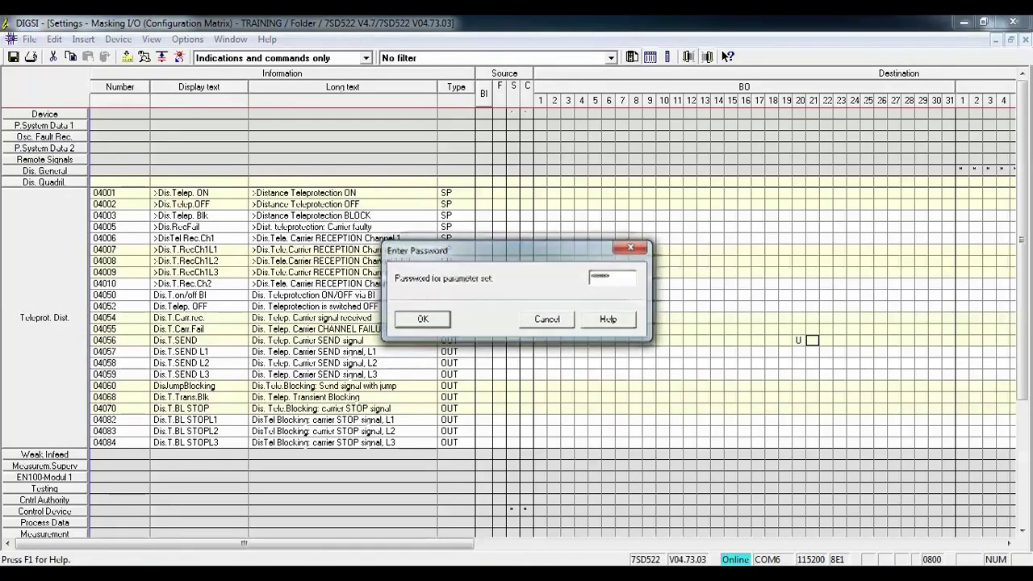
pyautogui.press('Return')
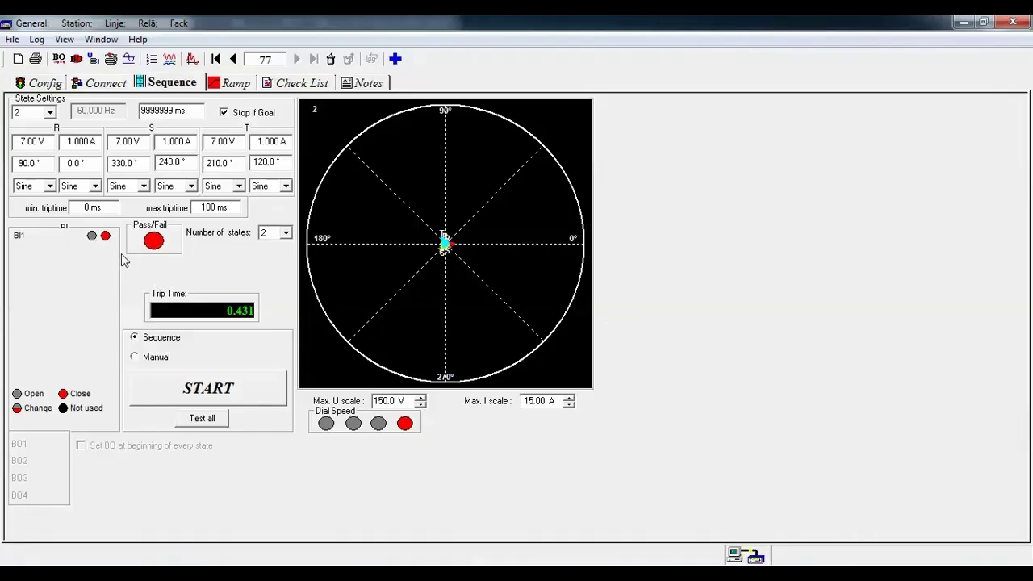
# - Set state 1's R voltage angle to 270°
pyautogui.click(40, 113)
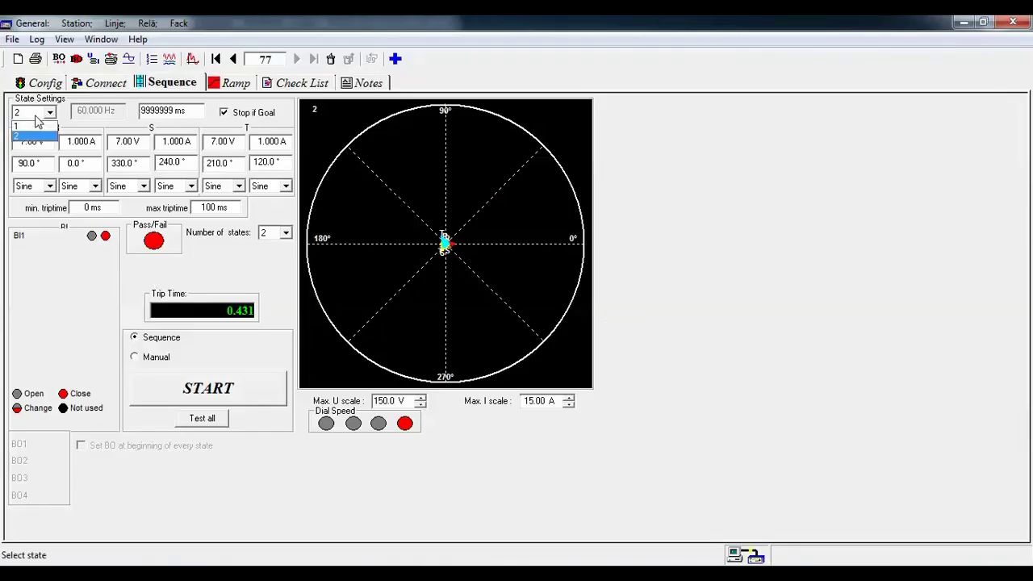
pyautogui.click(37, 124)
pyautogui.click(32, 167)
pyautogui.write('270')
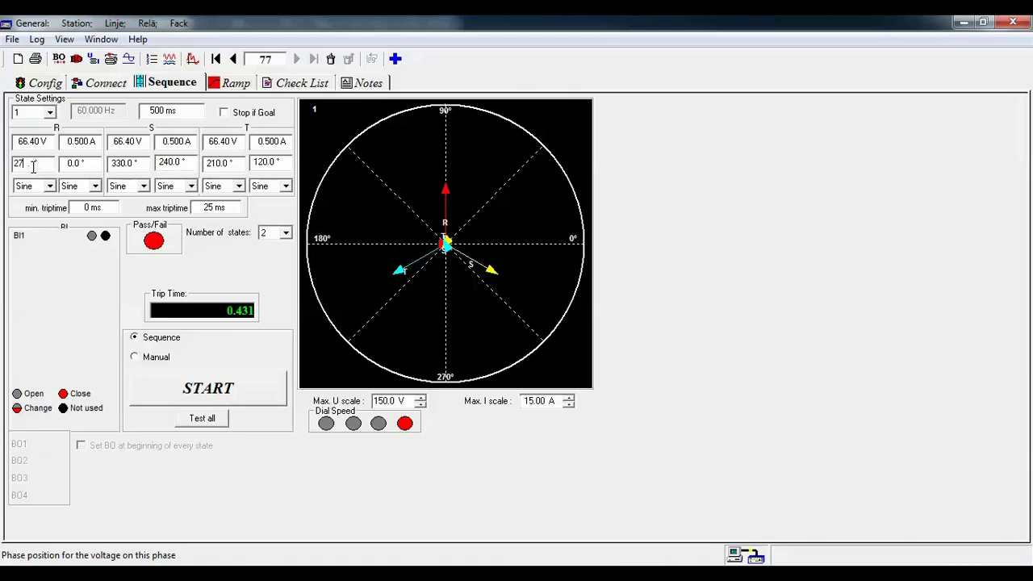
pyautogui.press('Tab')
# - Give state 2 a 270° R angle and 4.00 V per phase, then run the sequence
pyautogui.click(28, 112)
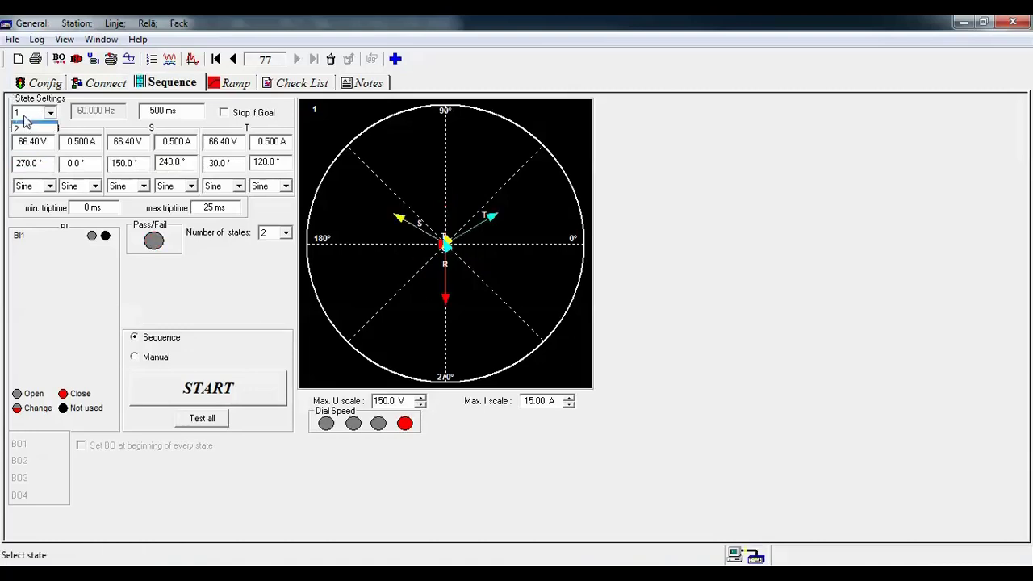
pyautogui.click(27, 138)
pyautogui.click(28, 160)
pyautogui.write('2')
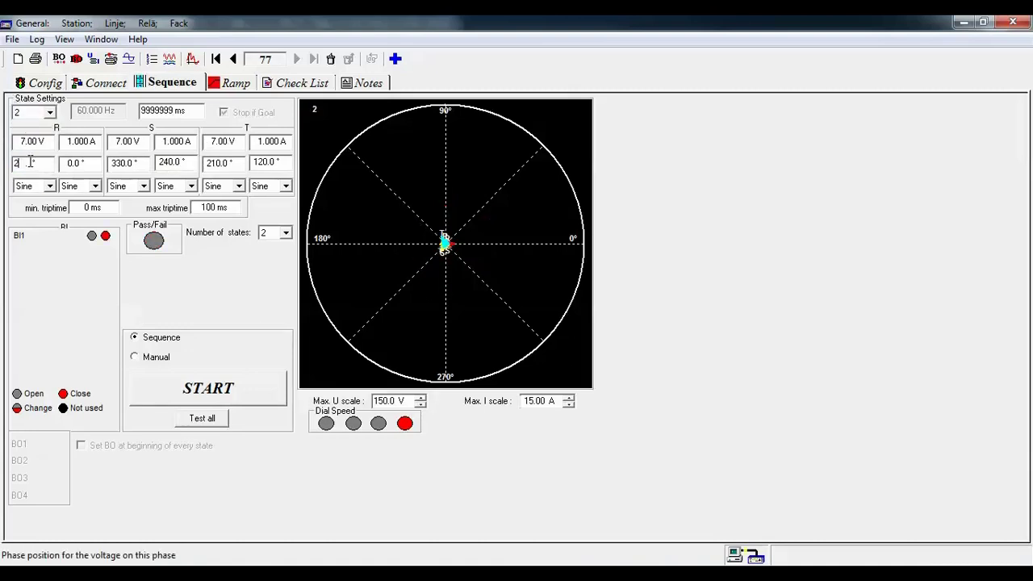
pyautogui.write('70')
pyautogui.press('Tab')
pyautogui.click(35, 143)
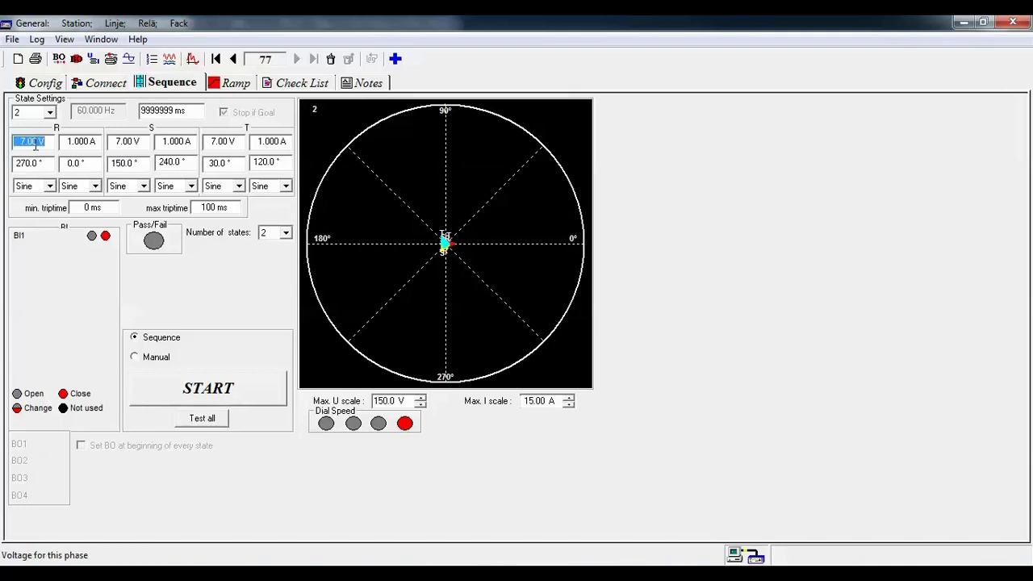
pyautogui.write('4')
pyautogui.press('Tab')
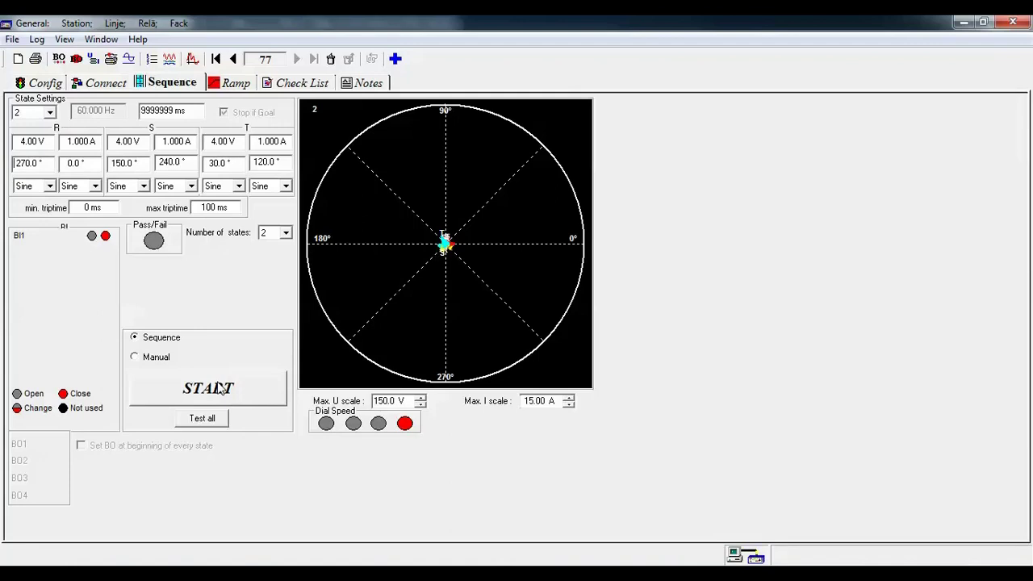
pyautogui.click(255, 393)
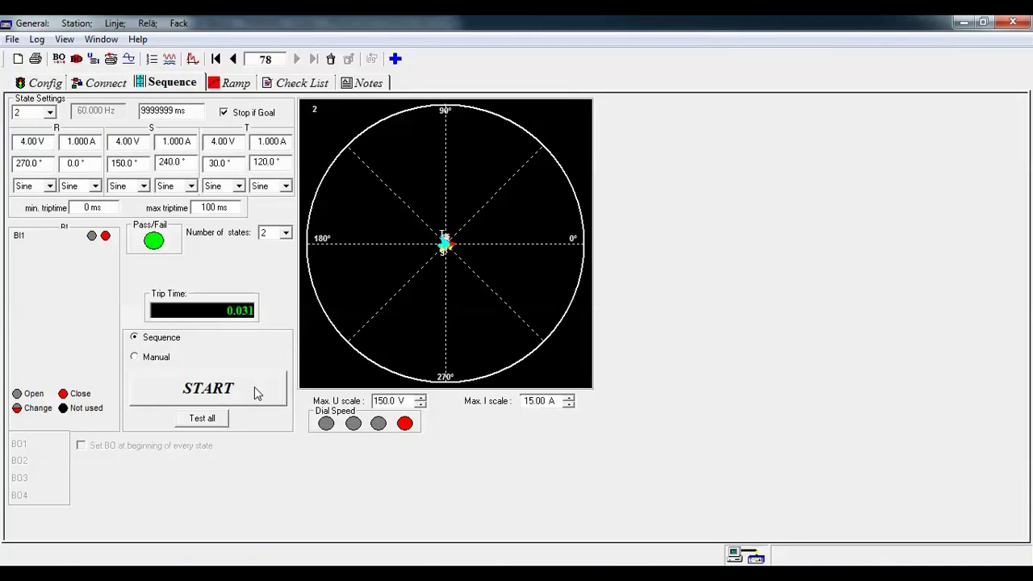
# - Set state 2's R voltage angle to 90° and rerun the sequence
pyautogui.doubleClick(36, 164)
pyautogui.write('90')
pyautogui.press('Tab')
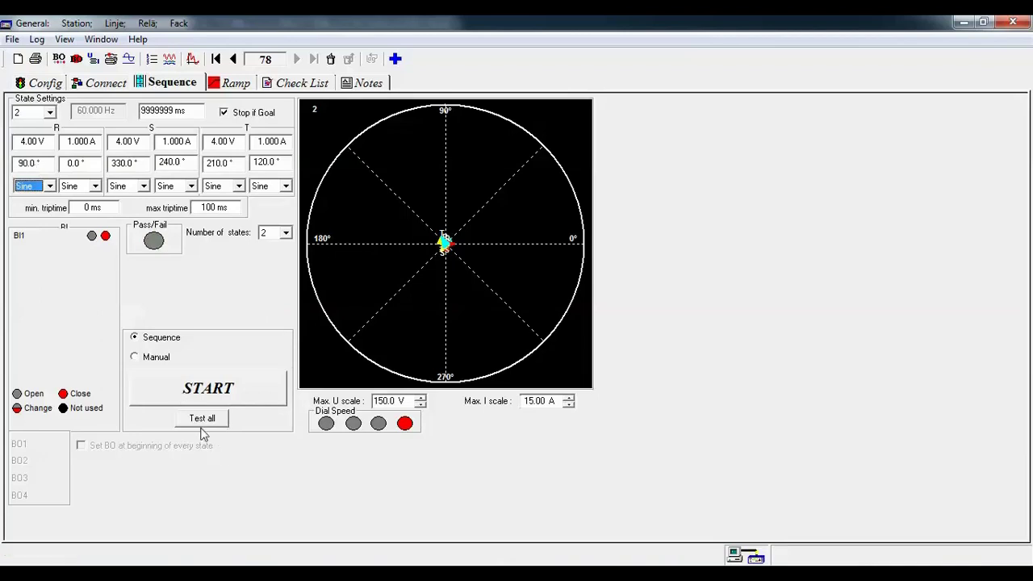
pyautogui.click(165, 388)
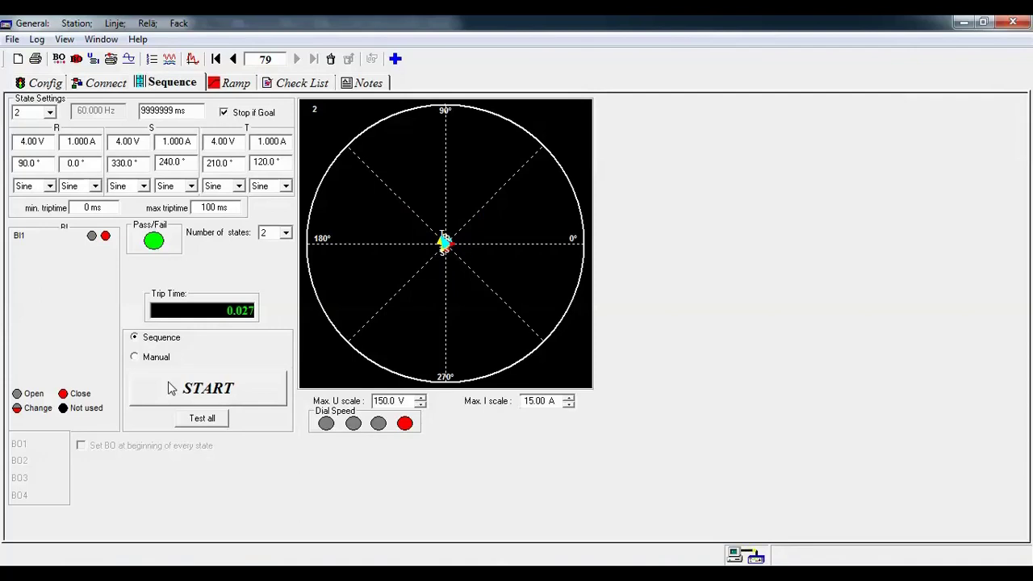
# - Set state 1's R voltage angle to 90°, then start and stop a test run
pyautogui.click(20, 112)
pyautogui.click(21, 128)
pyautogui.click(31, 137)
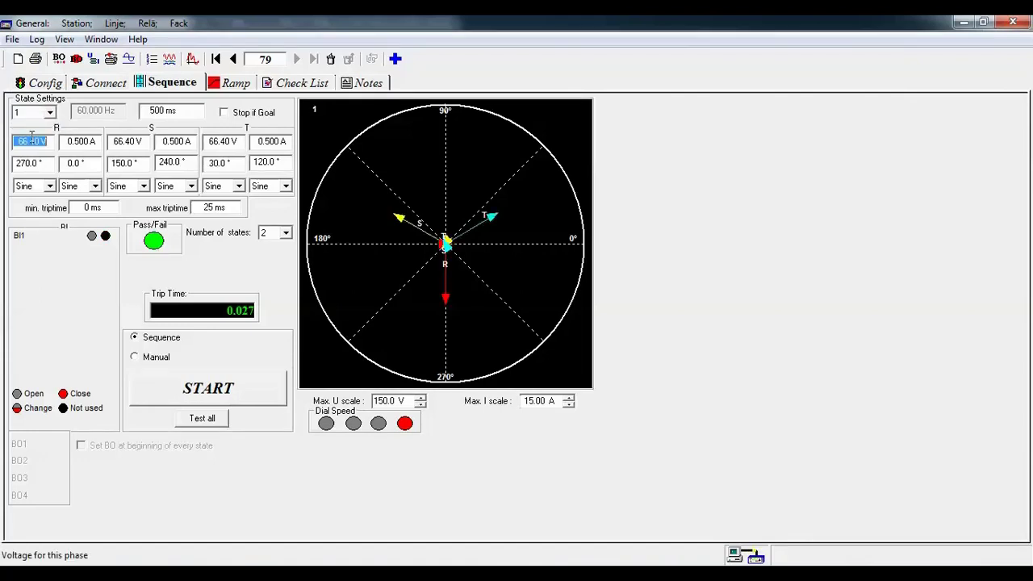
pyautogui.press('Tab')
pyautogui.write('90')
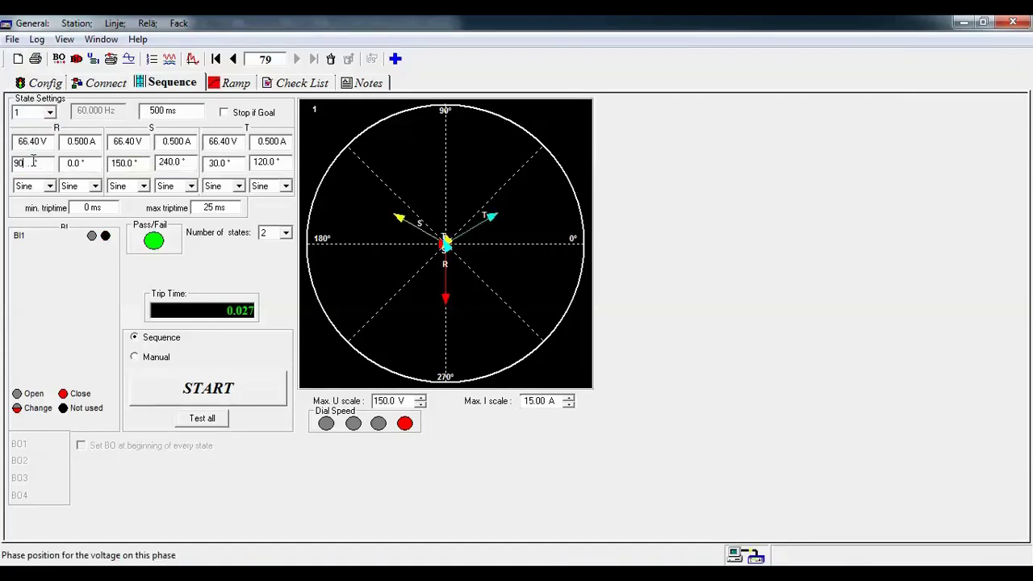
pyautogui.press('Tab')
pyautogui.click(149, 389)
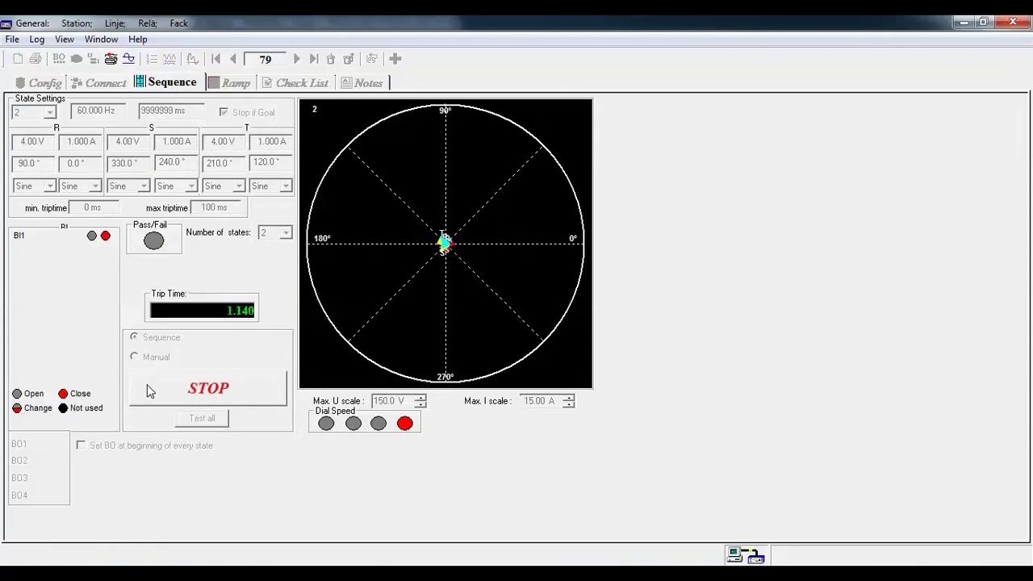
pyautogui.click(148, 390)
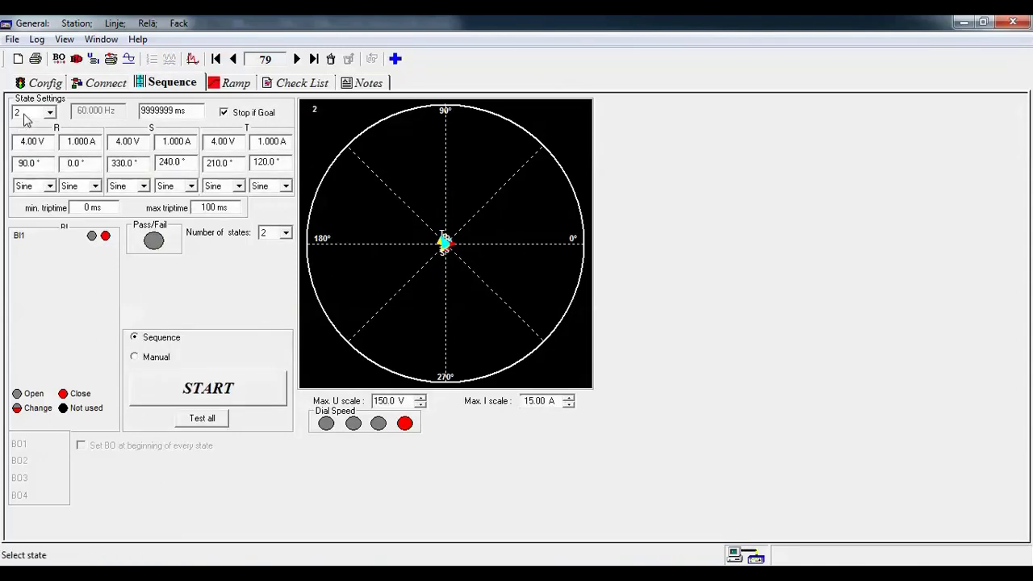
# - Select state 1 and bring up the Paint line sketch
pyautogui.click(24, 113)
pyautogui.click(25, 125)
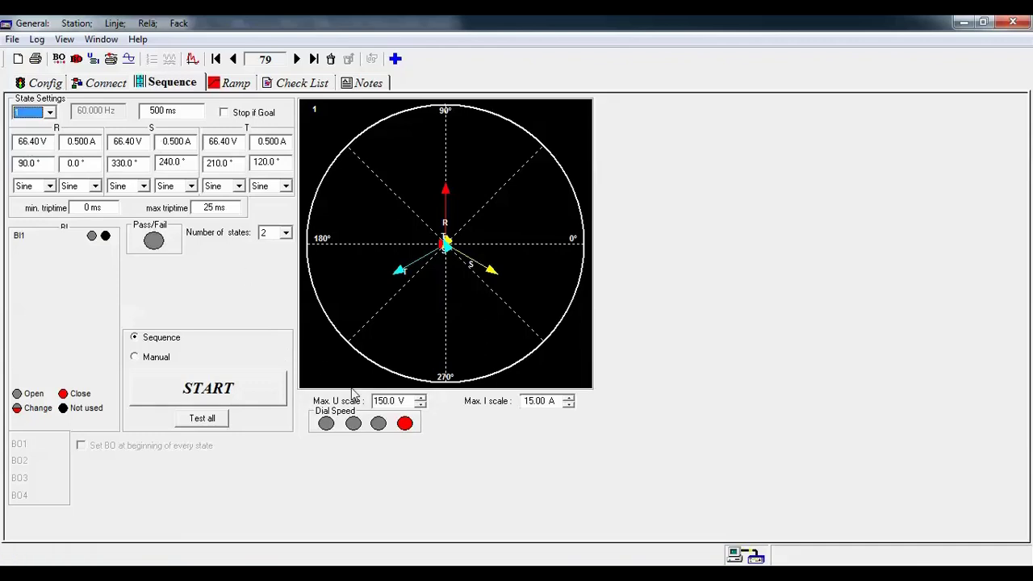
pyautogui.hotkey('alt', 'Tab')
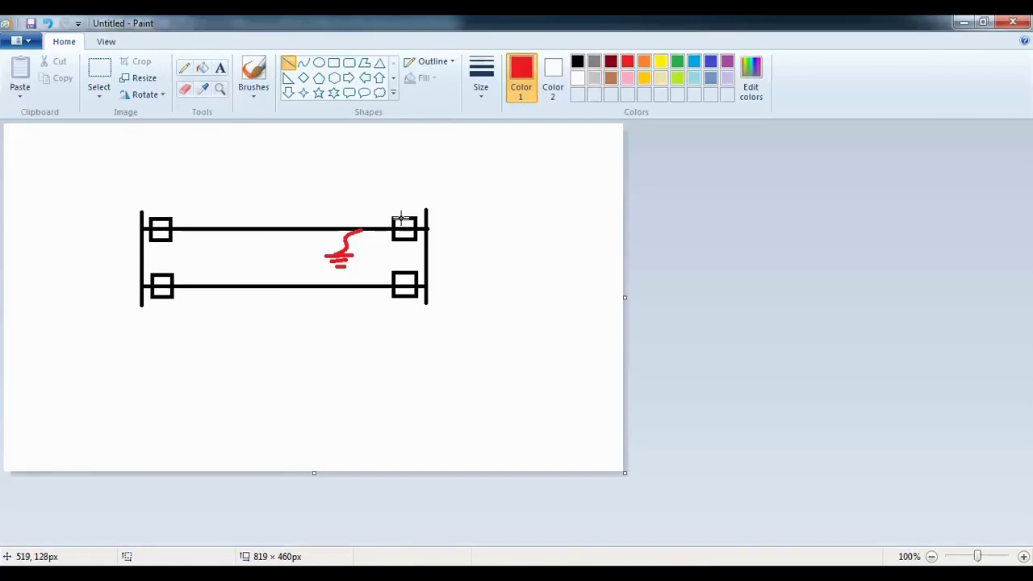
# - Draw a red reach line across the sketch's upper-right box
pyautogui.moveTo(416, 207)
pyautogui.mouseDown()
pyautogui.moveTo(393, 250)
pyautogui.moveTo(386, 213)
pyautogui.mouseUp()
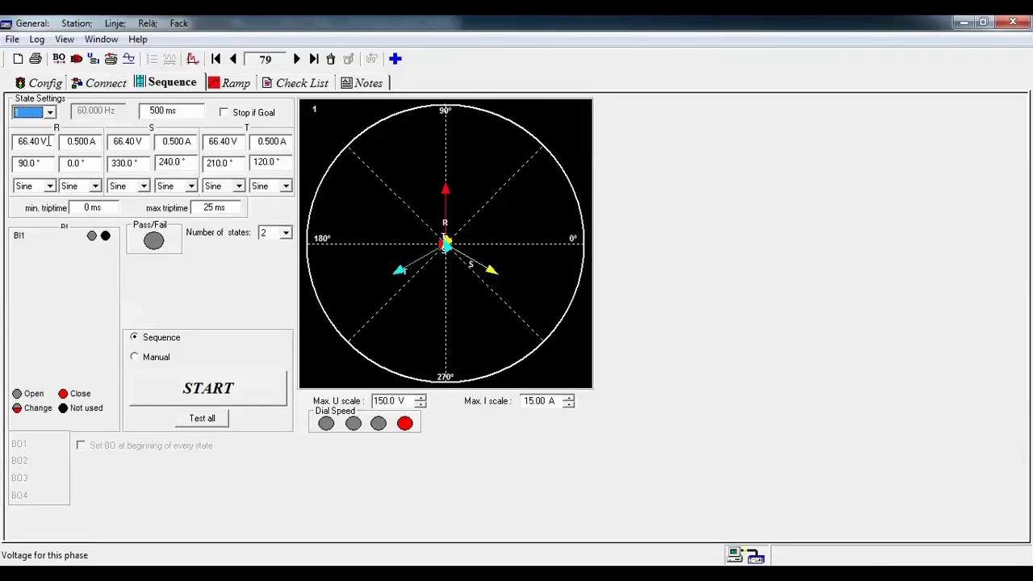
# - Set state 1's R voltage angle to 270°
pyautogui.click(49, 141)
pyautogui.click(30, 163)
pyautogui.write('27')
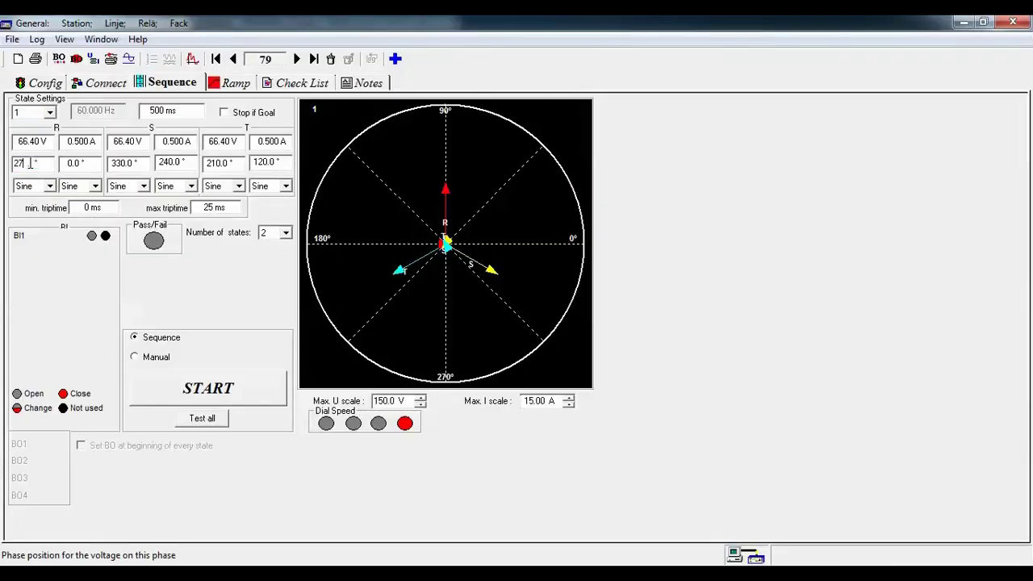
pyautogui.write('0')
pyautogui.press('Tab')
# - Set state 2 to 7.00 V on all three phases
pyautogui.click(24, 112)
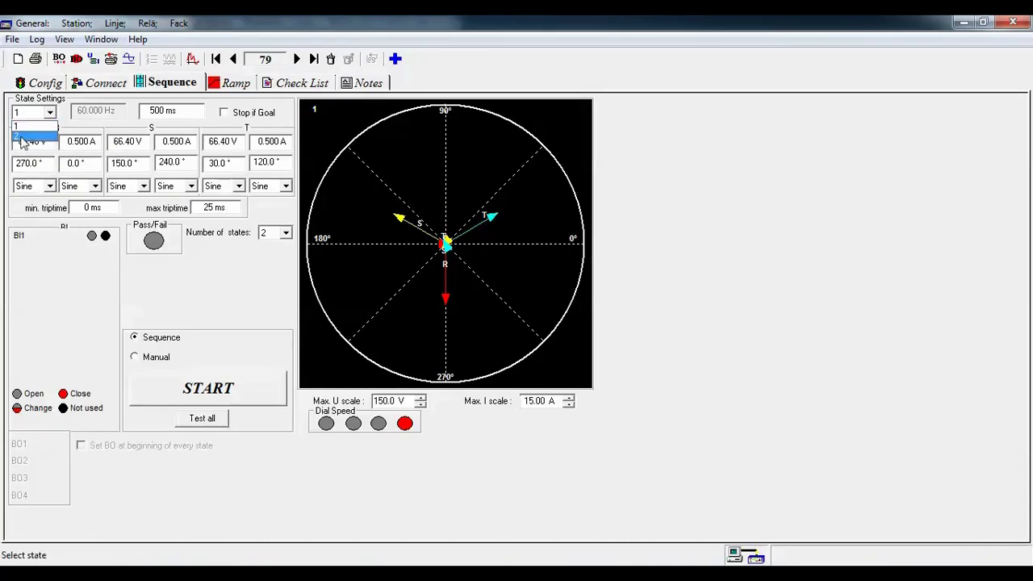
pyautogui.click(22, 136)
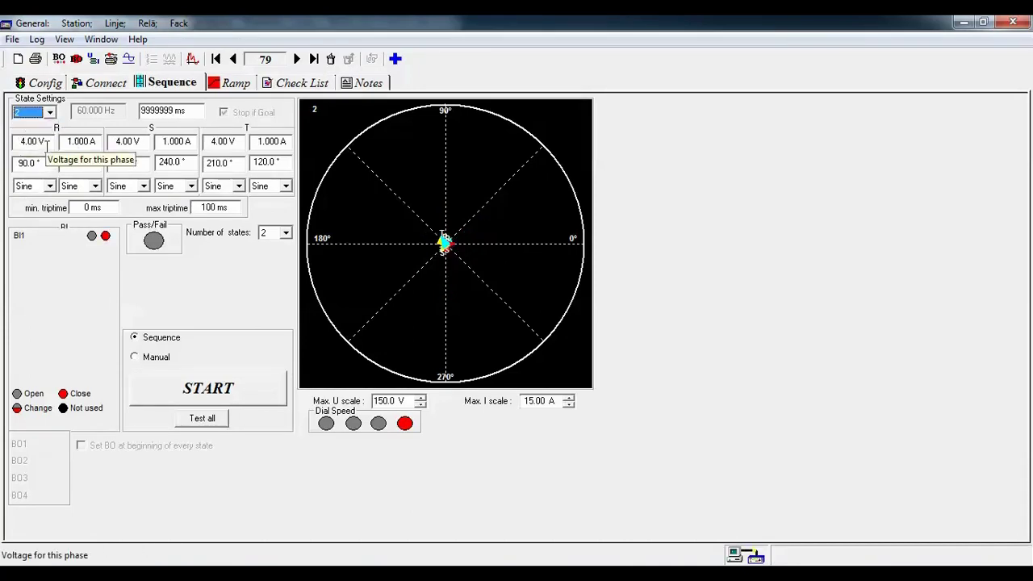
pyautogui.click(46, 142)
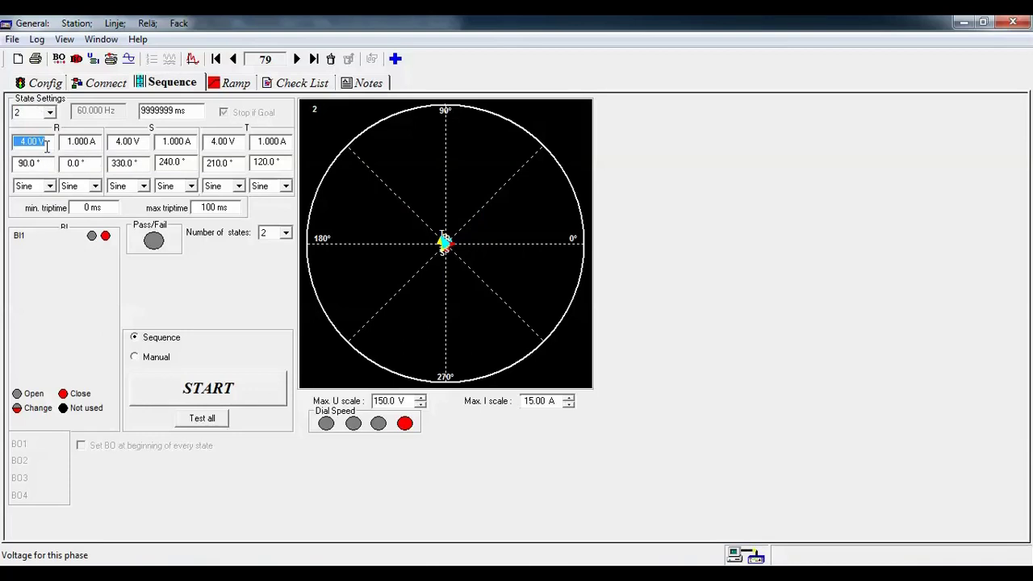
pyautogui.write('7')
pyautogui.press('Tab')
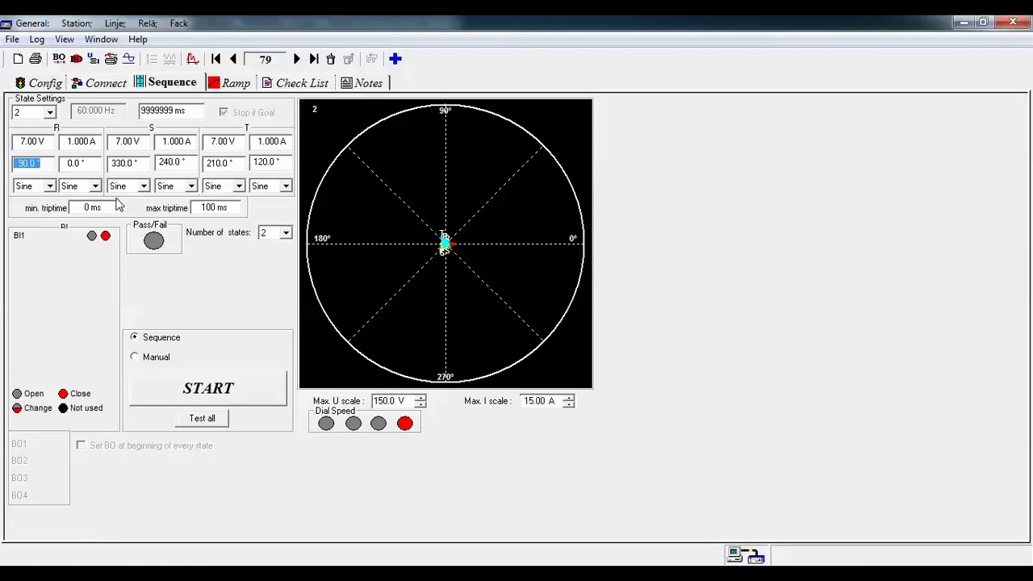
# - Set state 1's duration to 220 ms
pyautogui.click(50, 113)
pyautogui.click(42, 124)
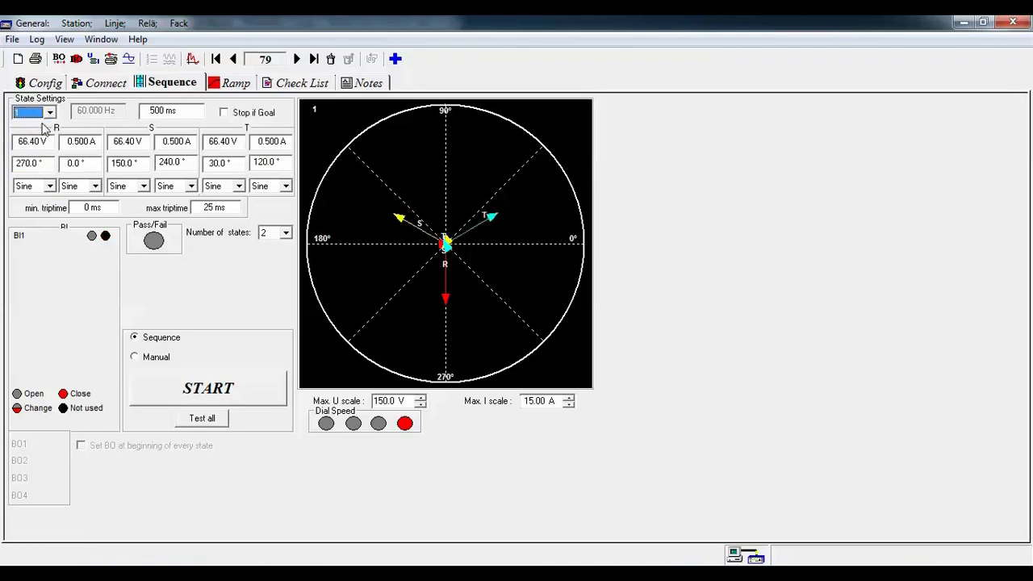
pyautogui.click(184, 113)
pyautogui.write('22')
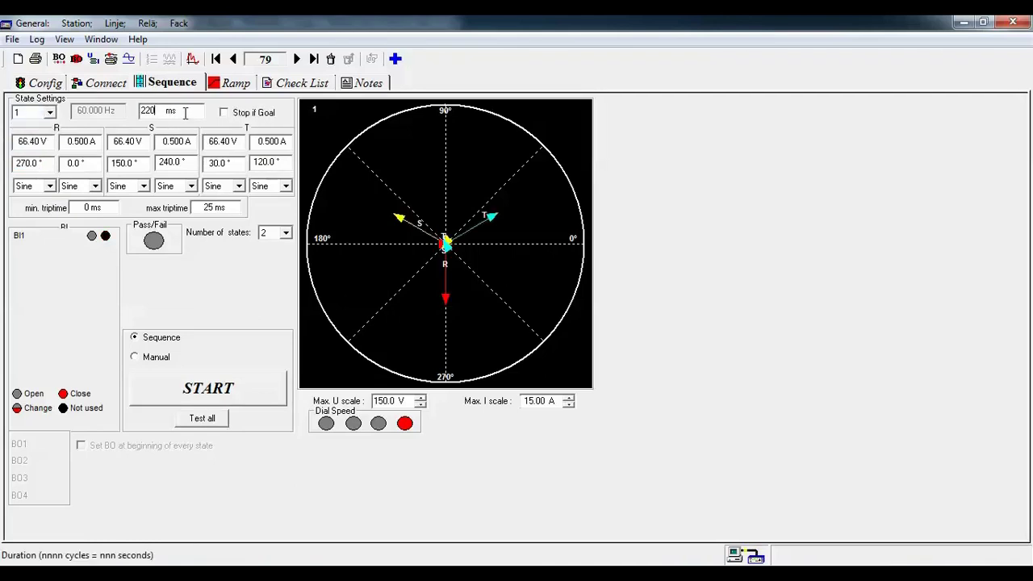
pyautogui.press('Tab')
# - Give state 1 3.00 V and 1.000 A on all three phases
pyautogui.click(32, 141)
pyautogui.write('3')
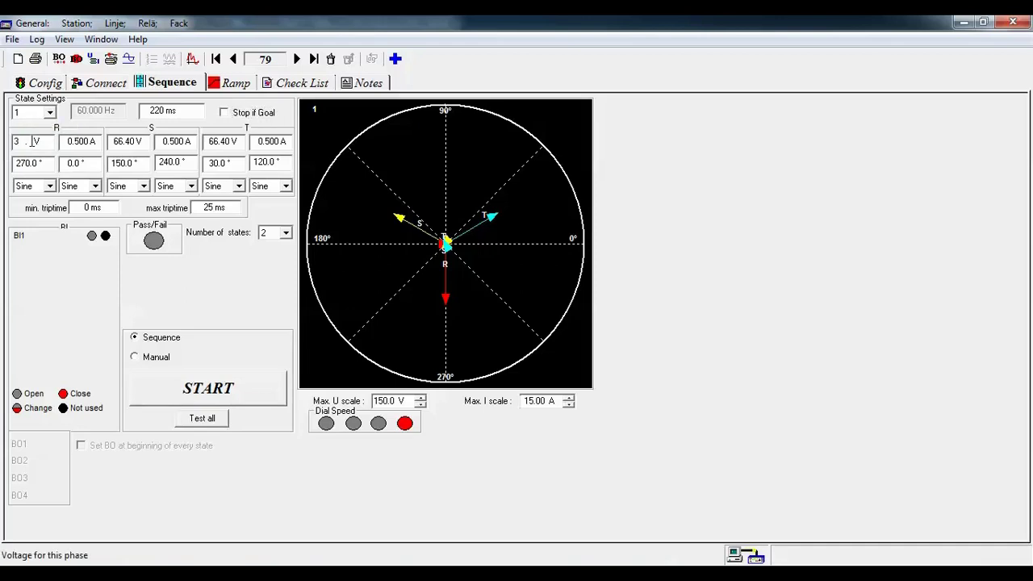
pyautogui.press('Tab')
pyautogui.click(68, 141)
pyautogui.write('1')
pyautogui.press('Tab')
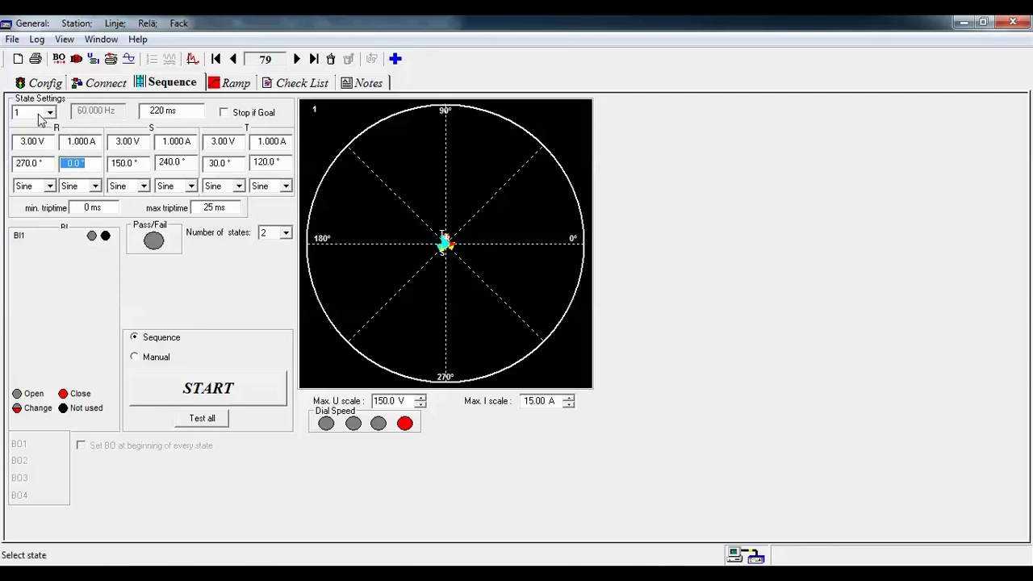
# - Change state 2's expected state of binary input BI1
pyautogui.click(40, 113)
pyautogui.click(30, 134)
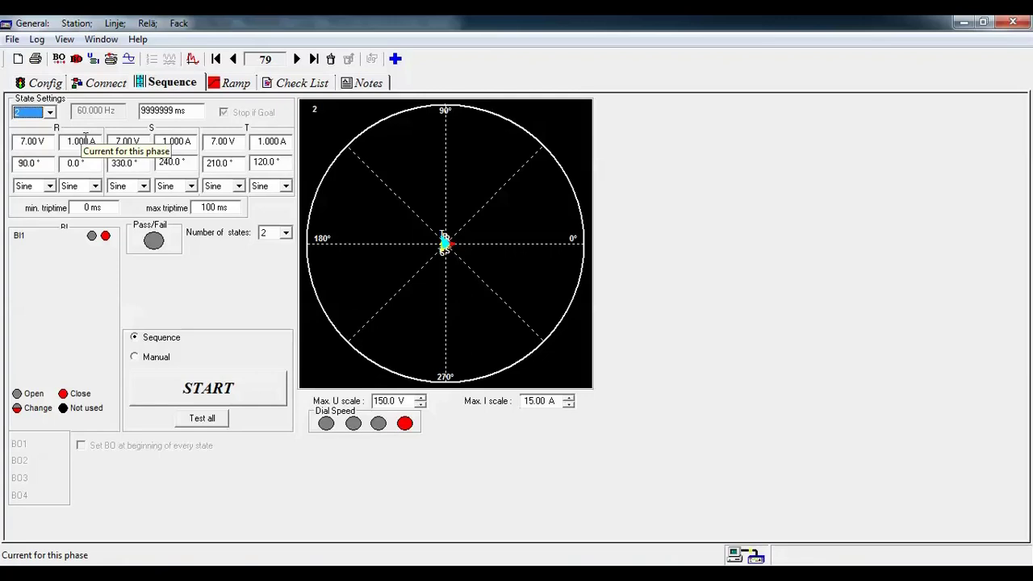
pyautogui.click(105, 236)
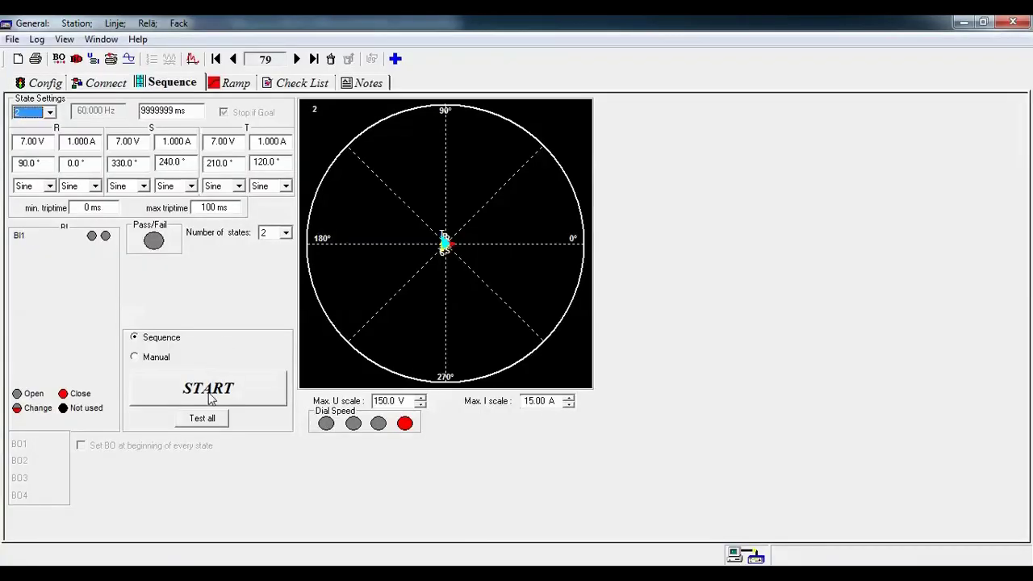
# - In the Teleprot. Dist. group, set Dis.T.SEND (04056) to binary output 20 as unlatched (U)
pyautogui.click(754, 555)
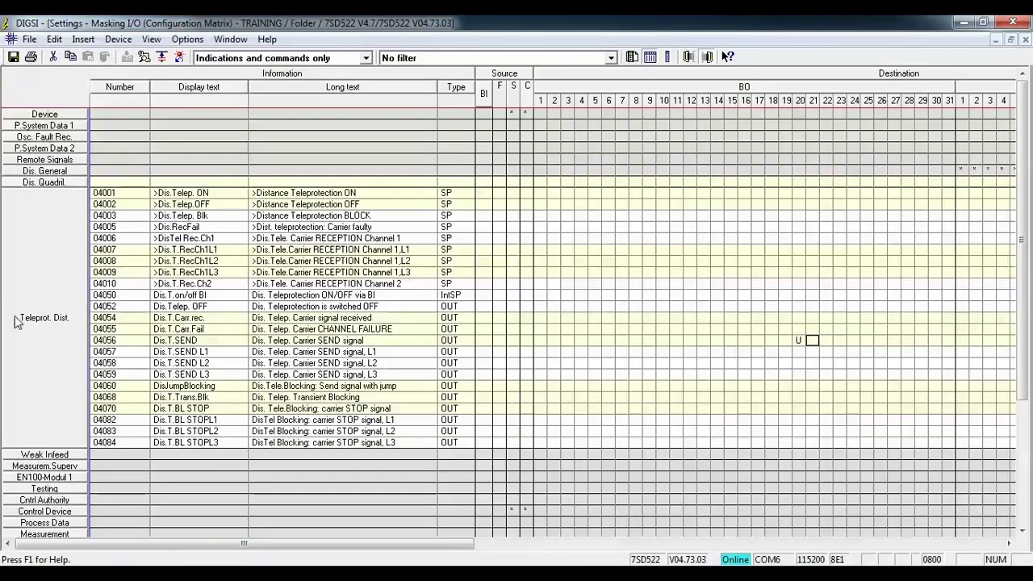
pyautogui.rightClick(15, 321)
pyautogui.click(61, 392)
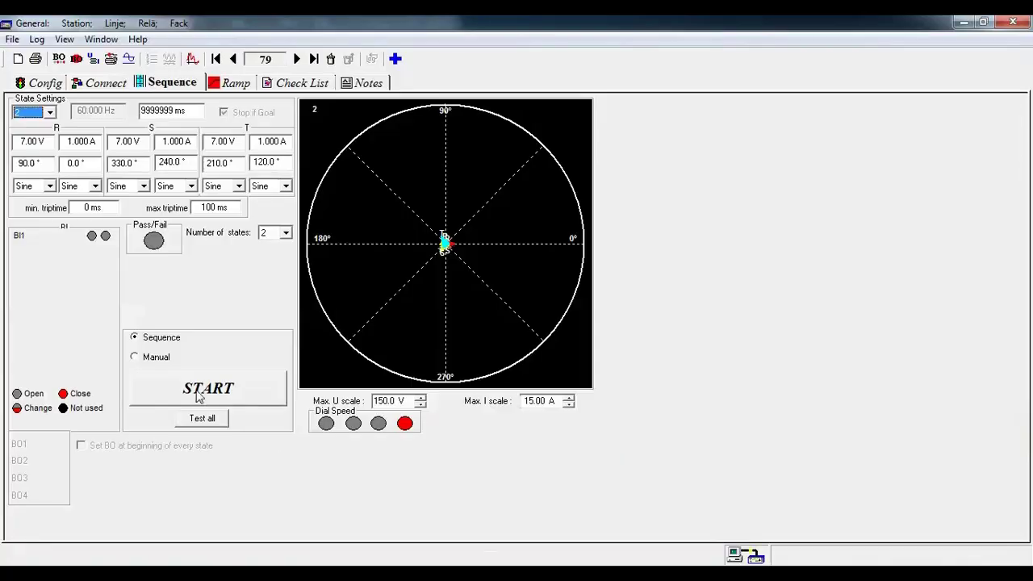
pyautogui.click(197, 394)
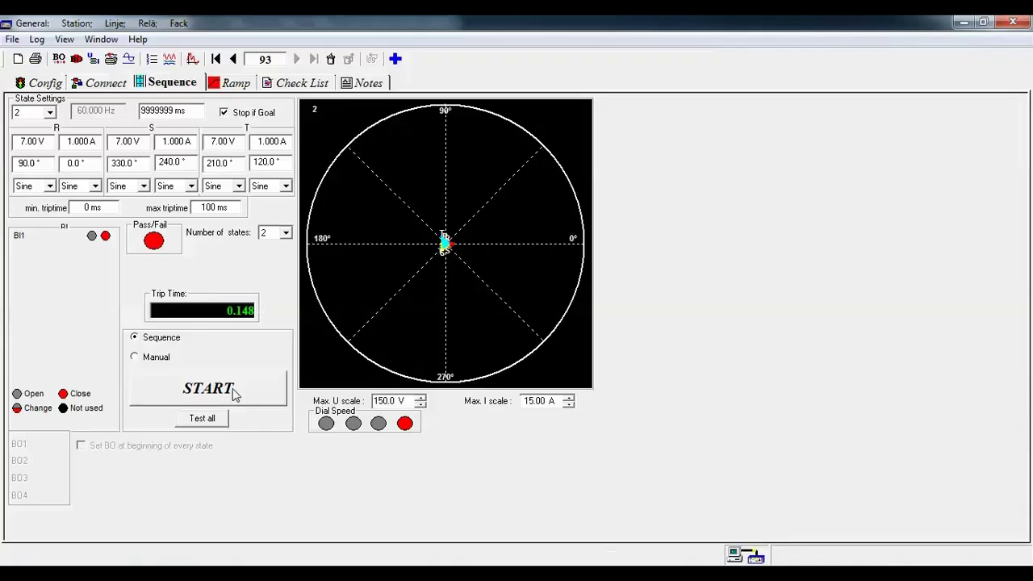
pyautogui.click(233, 391)
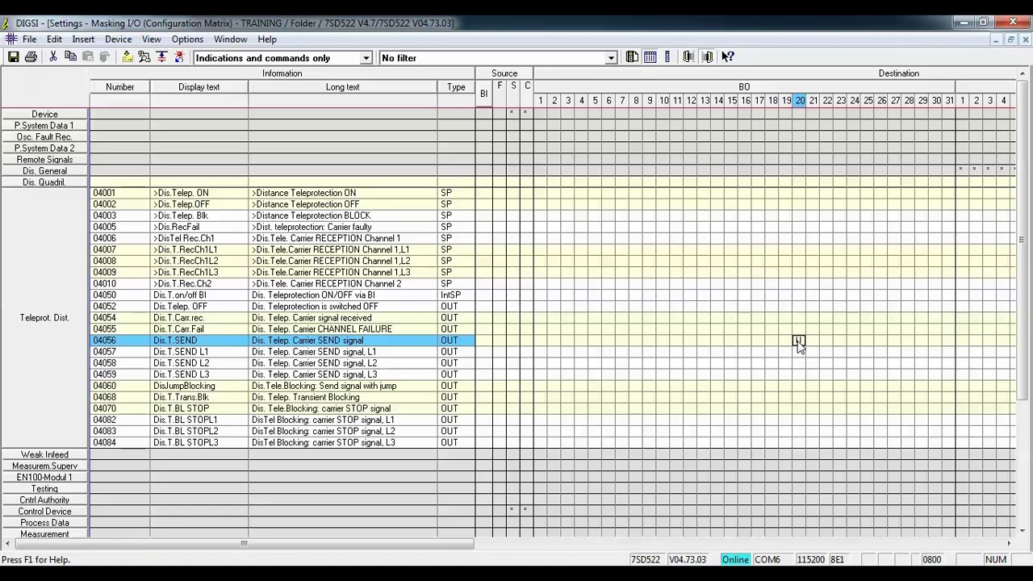
pyautogui.write('U')
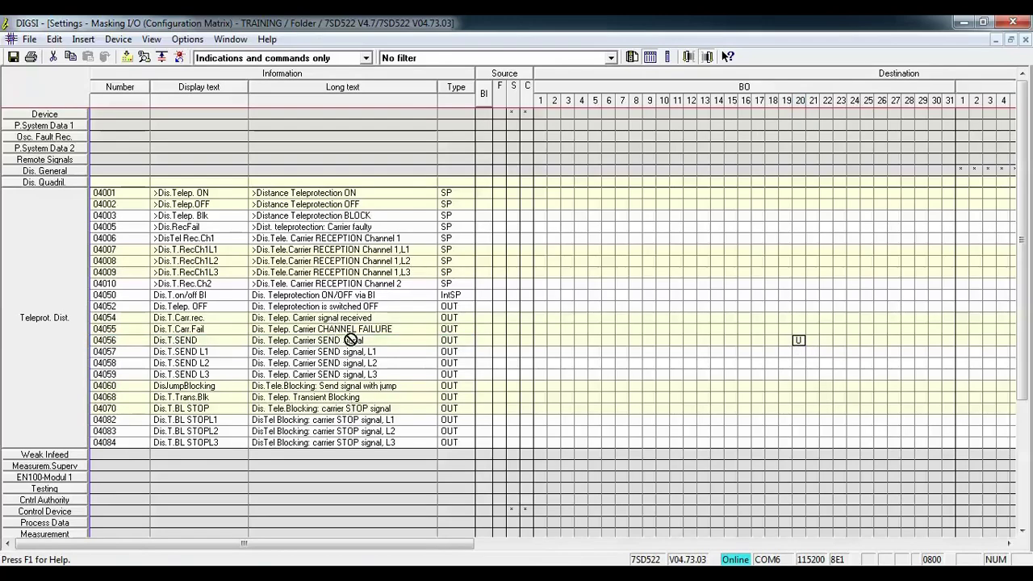
pyautogui.click(345, 330)
# - Assign Dis.T.Trans.Blk (04068) to BO 20 unlatched and start downloading the settings
pyautogui.click(798, 340)
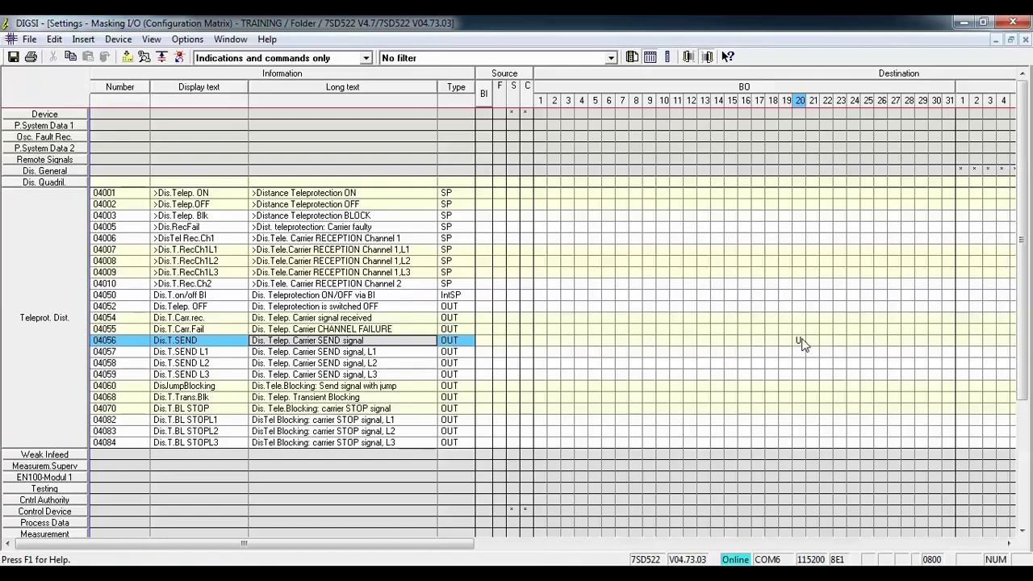
pyautogui.click(803, 398)
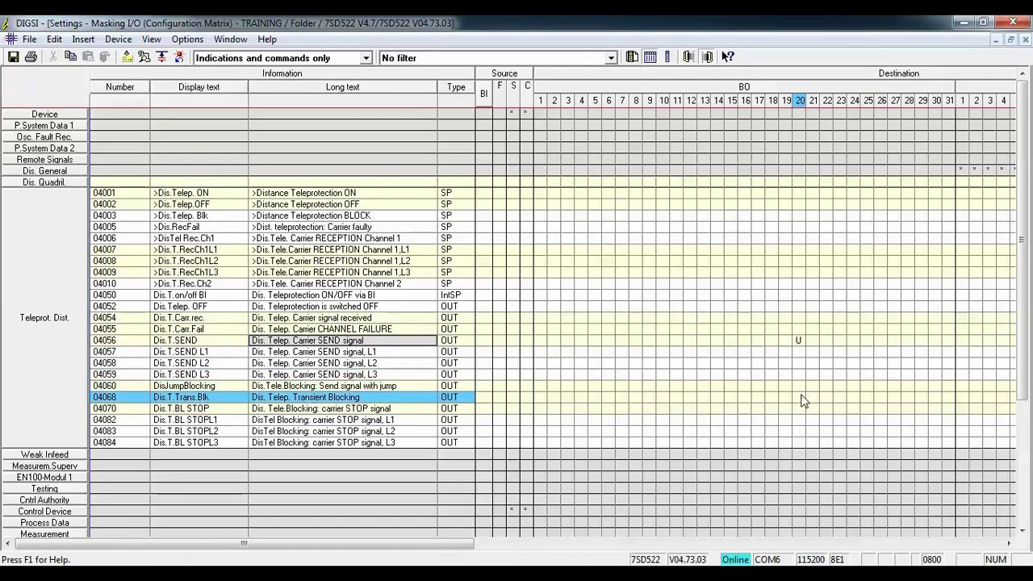
pyautogui.click(798, 398)
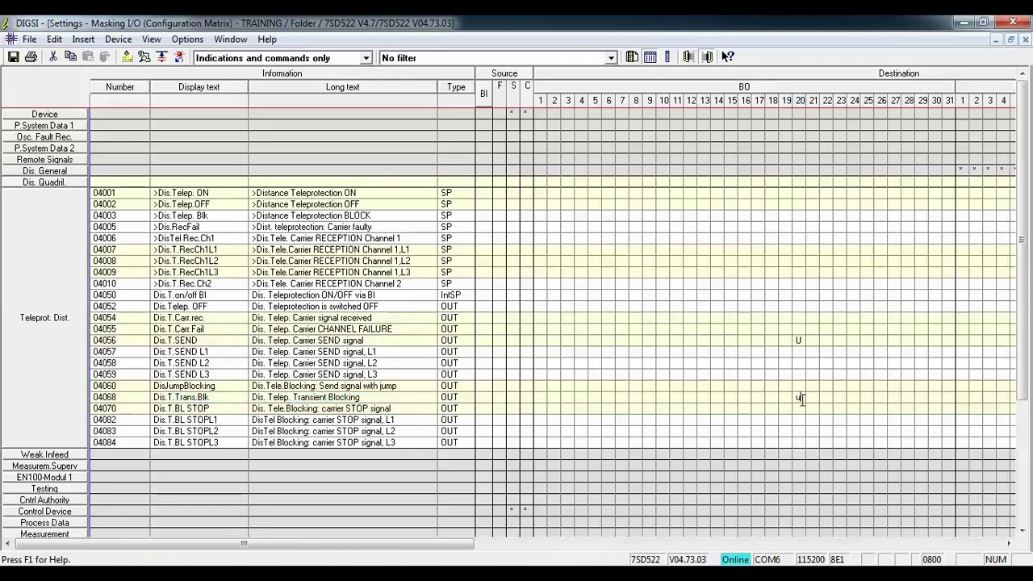
pyautogui.press('u')
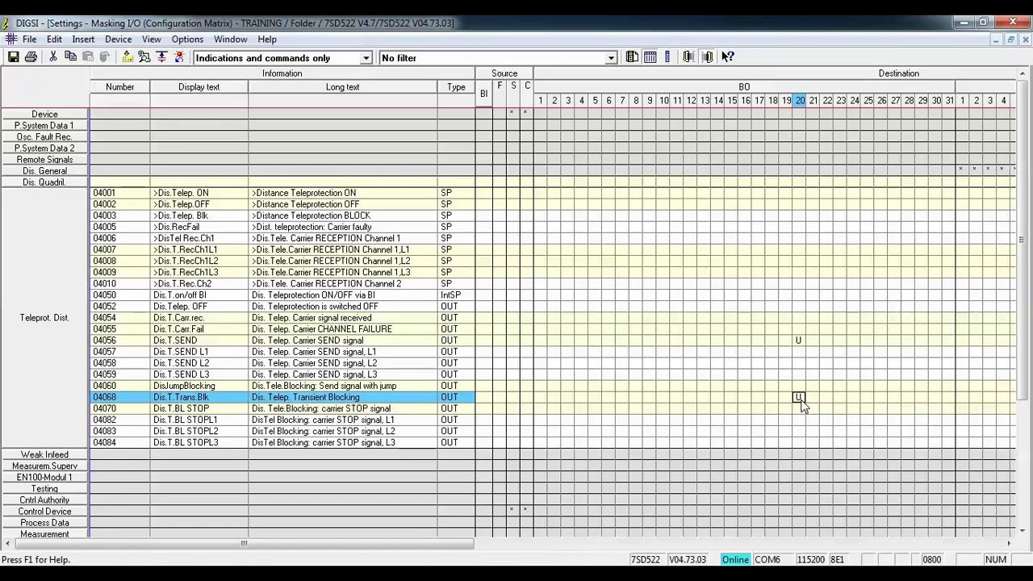
pyautogui.click(126, 57)
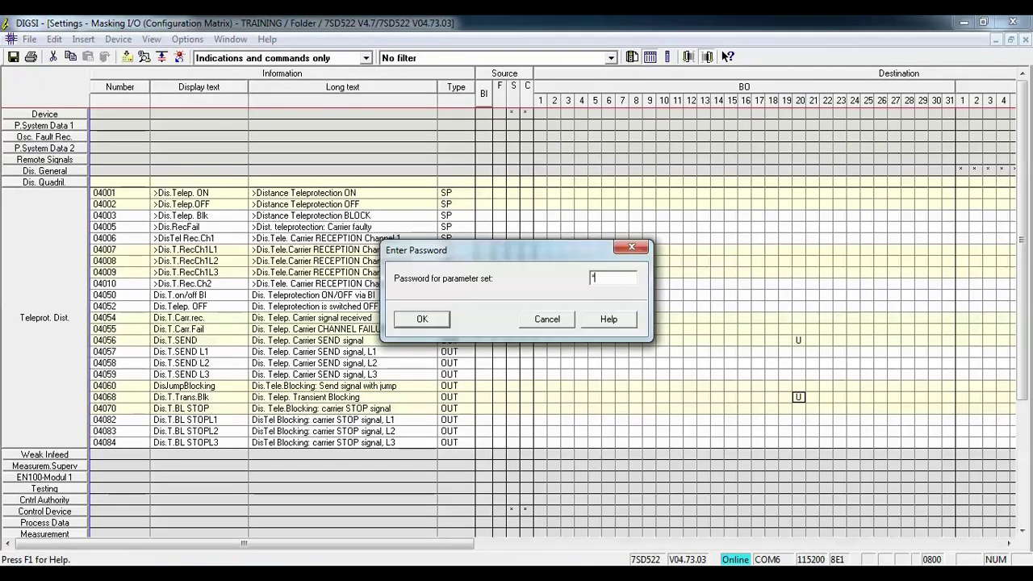
# - Remove Dis.T.SEND from BO 20, enter the parameter-set password and download the settings to the relay
pyautogui.press('Return')
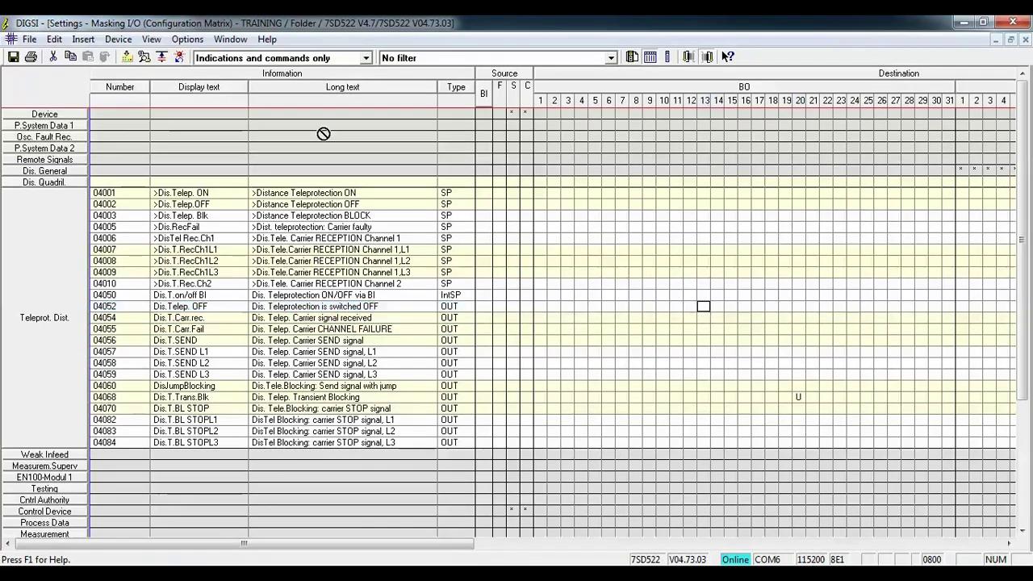
pyautogui.click(127, 57)
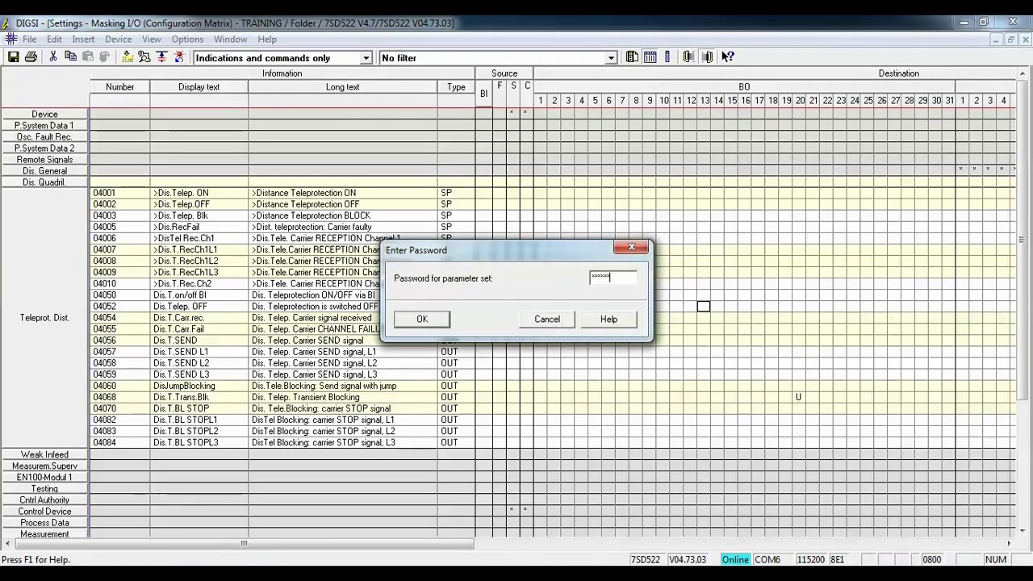
pyautogui.press('Return')
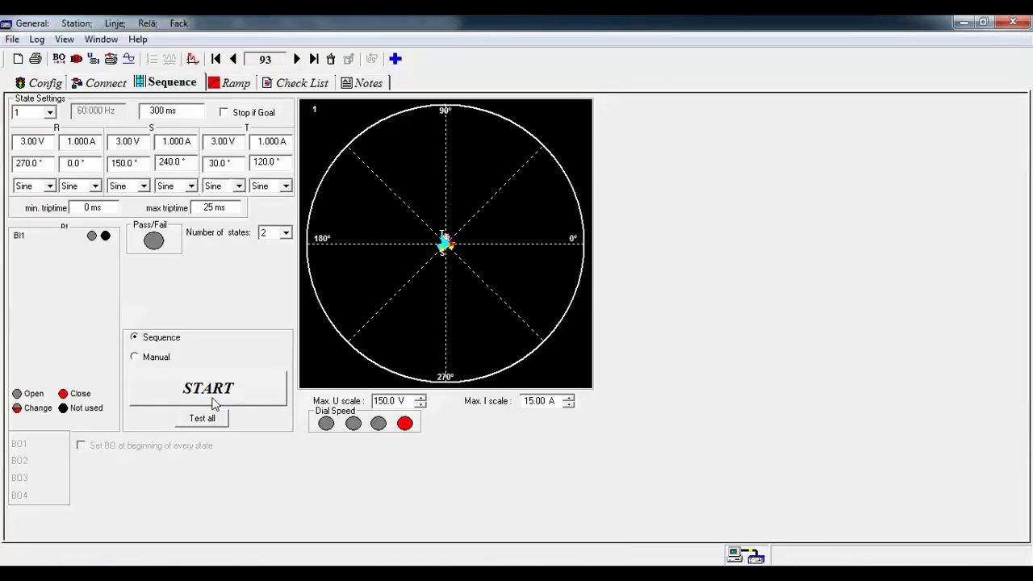
# - Select state 2 in FREJA Win and run the voltage sequence twice to measure the trip time
pyautogui.click(49, 112)
pyautogui.click(32, 135)
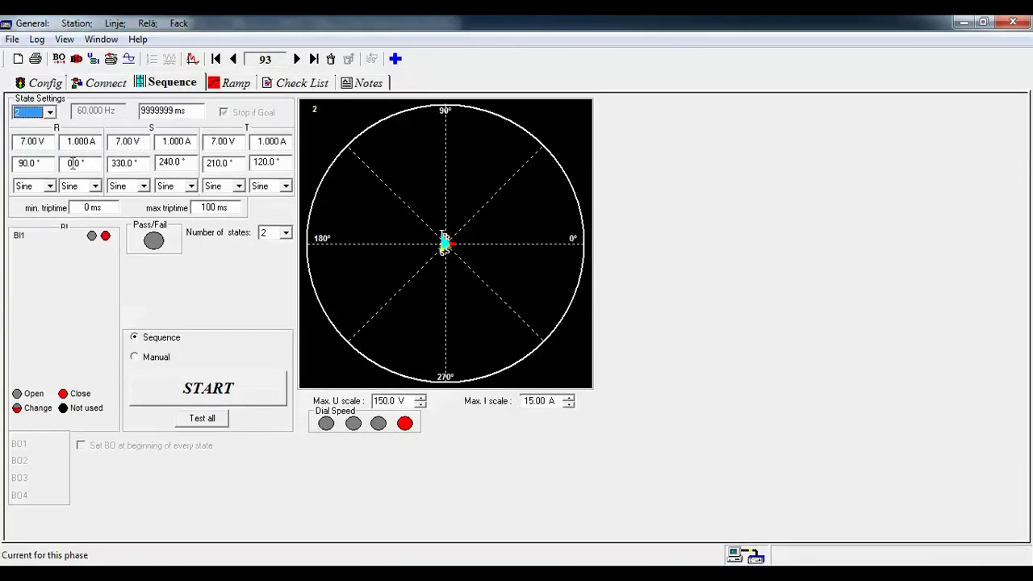
pyautogui.click(194, 386)
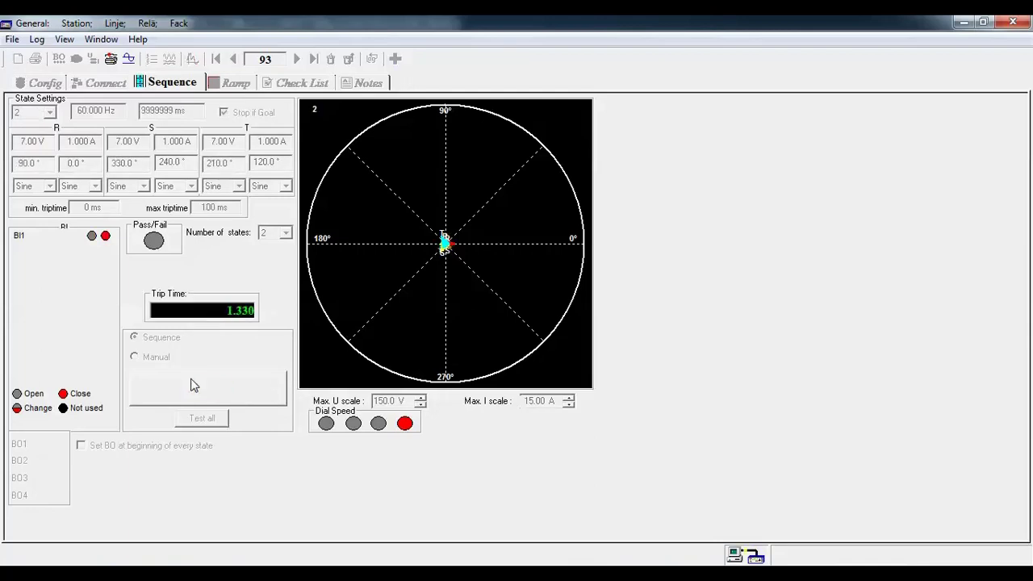
pyautogui.click(105, 234)
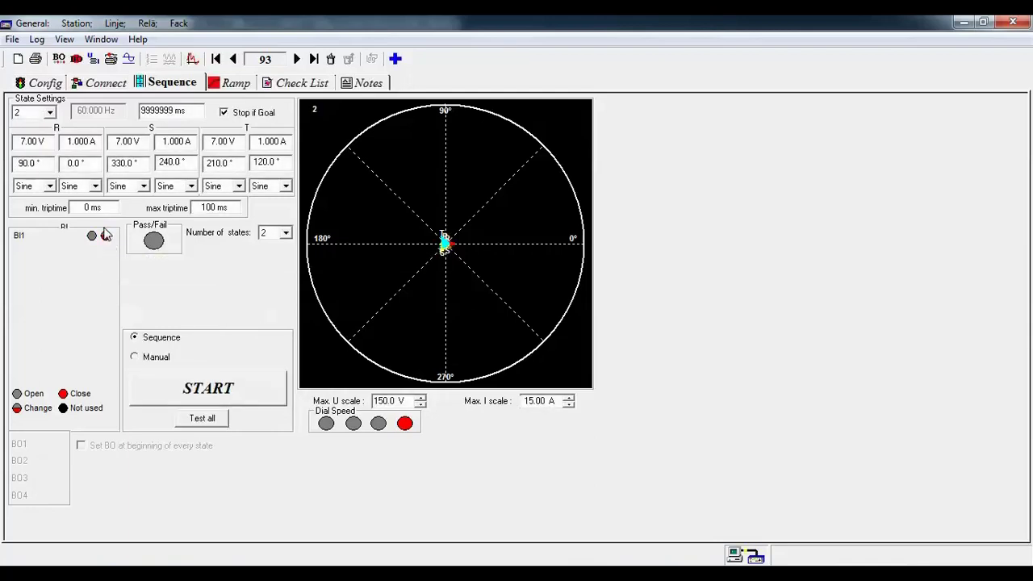
pyautogui.click(150, 388)
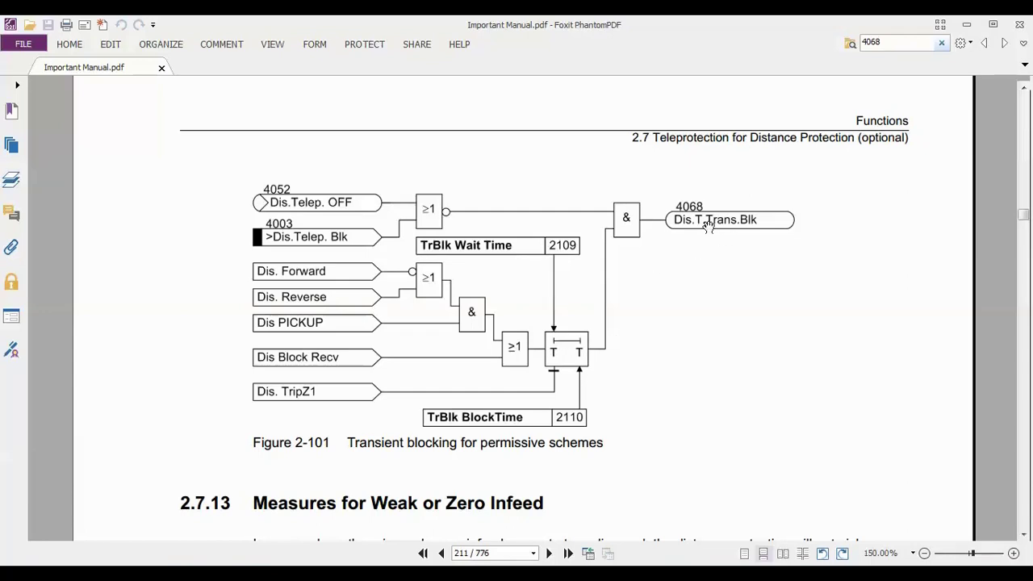
# - Minimize the Foxit PhantomPDF manual to return to FREJA Win
pyautogui.click(966, 24)
# - Set the state 2 phase R voltage to 3.00 V and rerun the test, tripping in 0.077 s
pyautogui.click(36, 144)
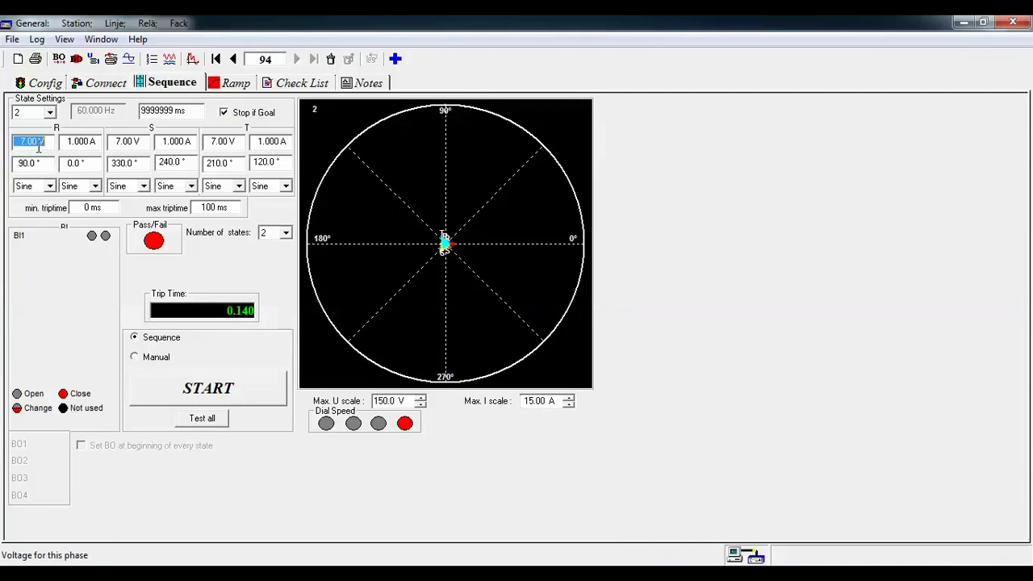
pyautogui.write('3')
pyautogui.press('Tab')
pyautogui.click(163, 387)
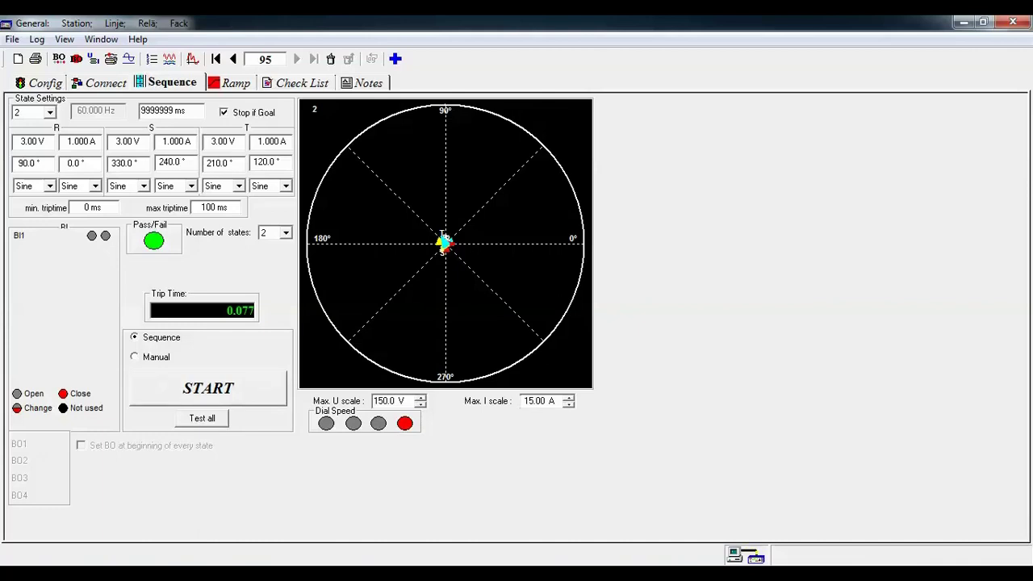
pyautogui.hotkey('alt', 'Tab')
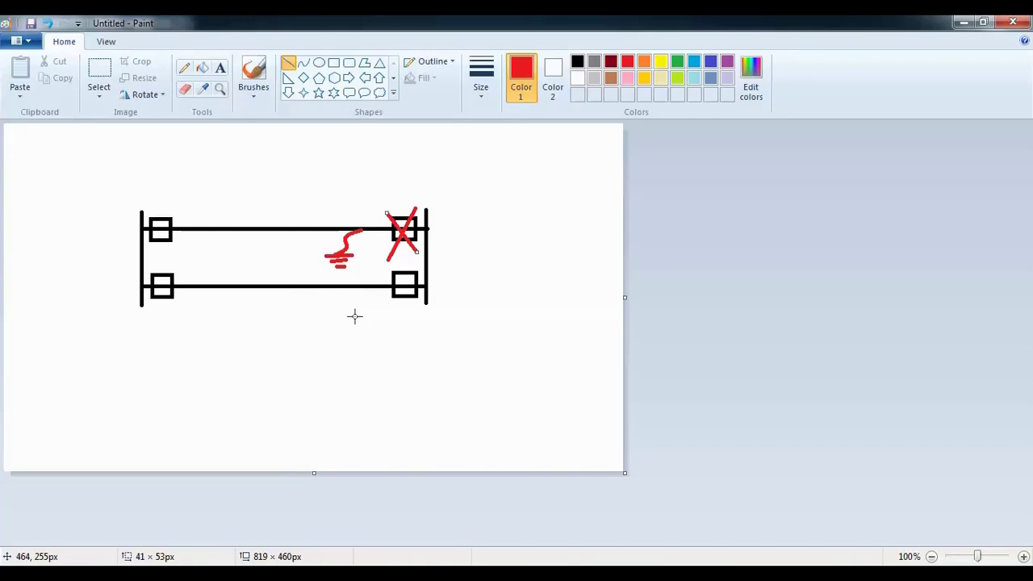
# - Draw a short red fault line dropping below the sketch's lower line
pyautogui.moveTo(331, 288)
pyautogui.mouseDown()
pyautogui.moveTo(317, 296)
pyautogui.moveTo(325, 327)
pyautogui.mouseUp()
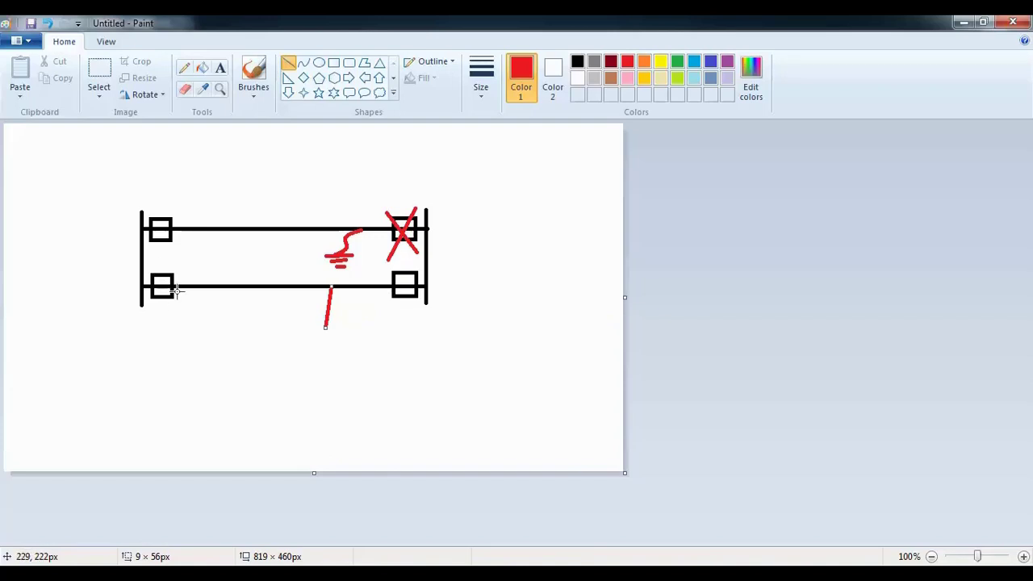
# - Set the phase R voltage to 7.00 V and rerun the test, tripping in 0.142 s
pyautogui.click(963, 23)
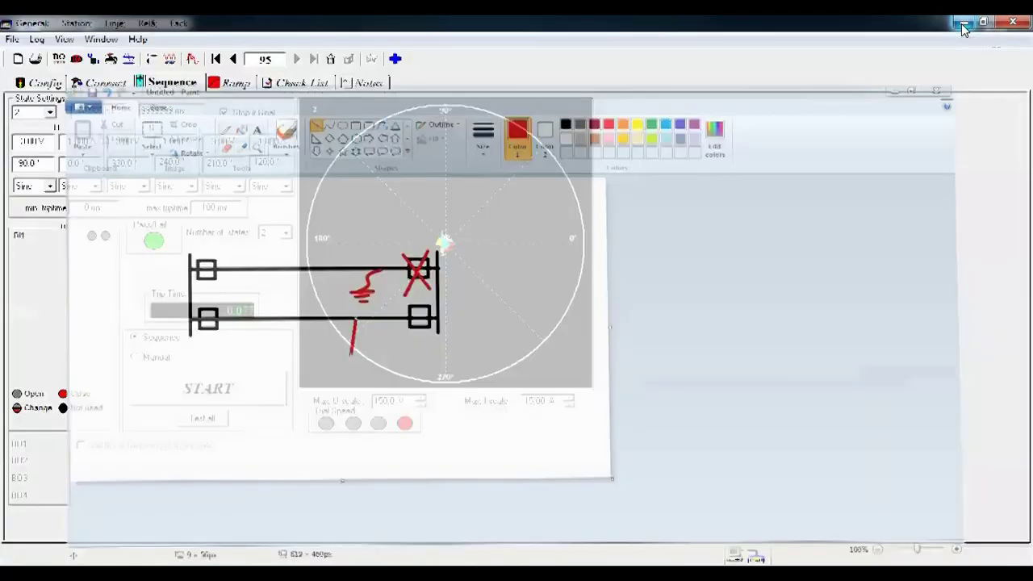
pyautogui.click(35, 146)
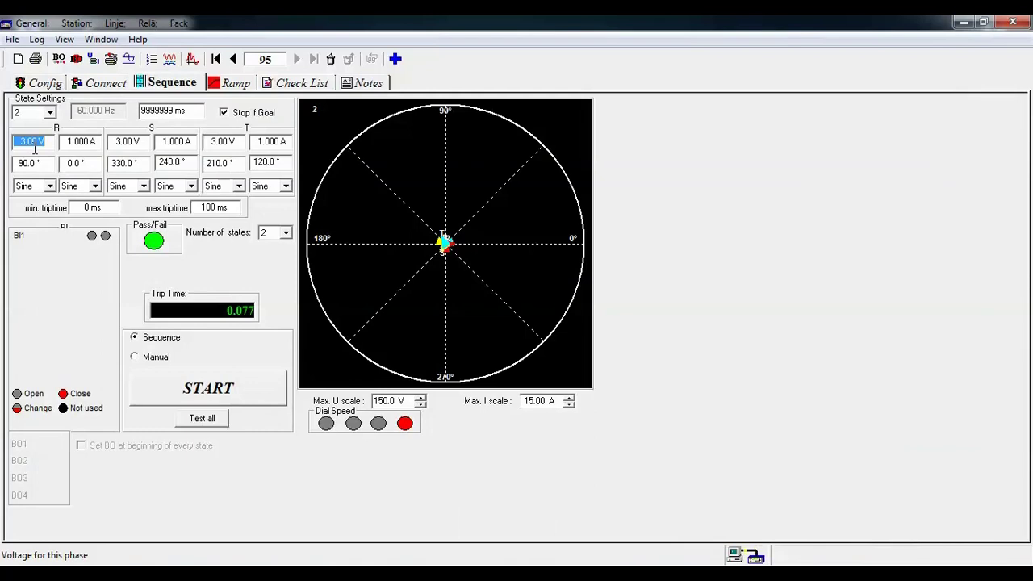
pyautogui.write('7')
pyautogui.press('Tab')
pyautogui.click(174, 389)
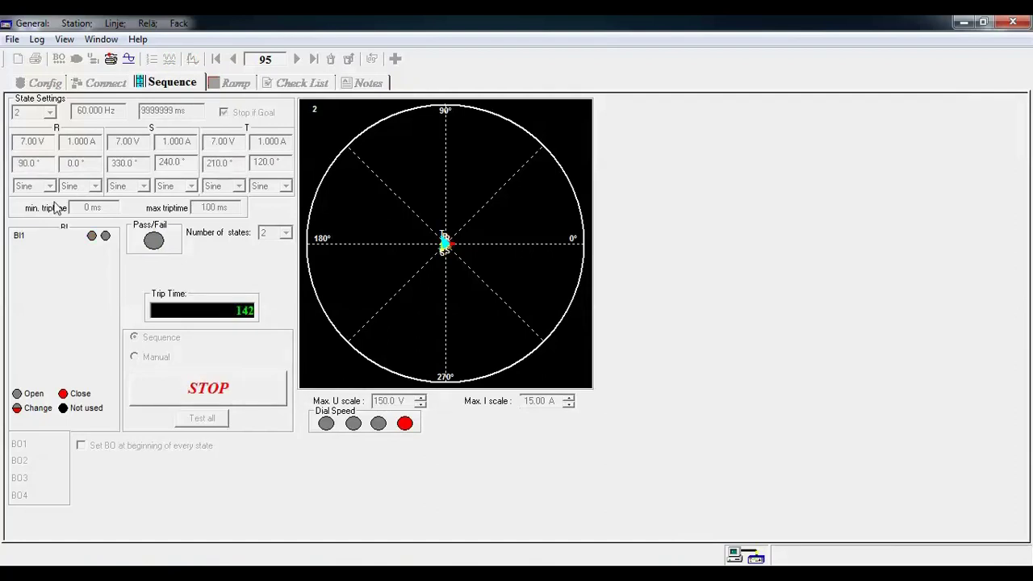
# - Change the phase R voltage to 4.00 V and start another test run
pyautogui.click(31, 137)
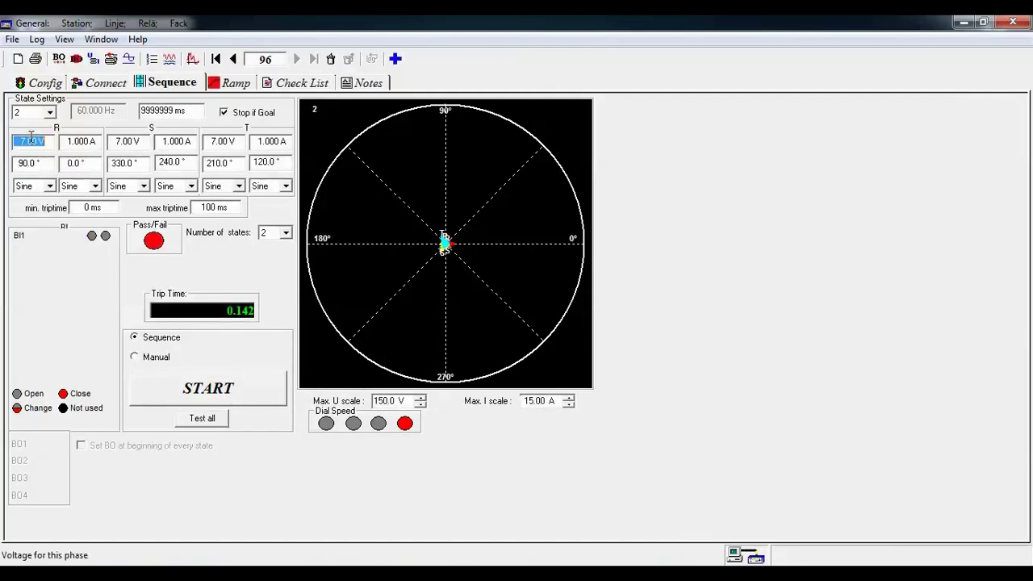
pyautogui.write('4')
pyautogui.press('Return')
pyautogui.click(166, 385)
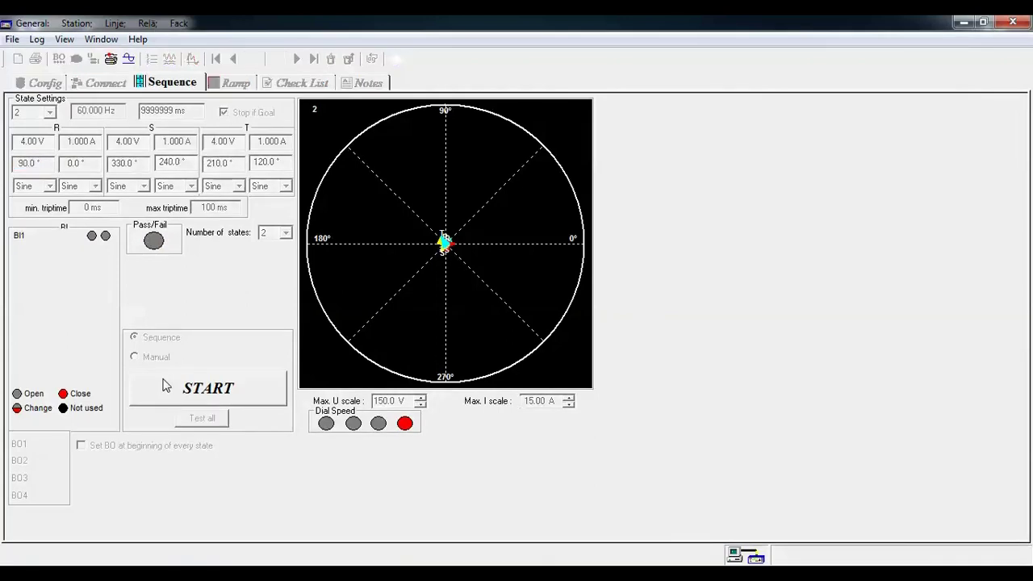